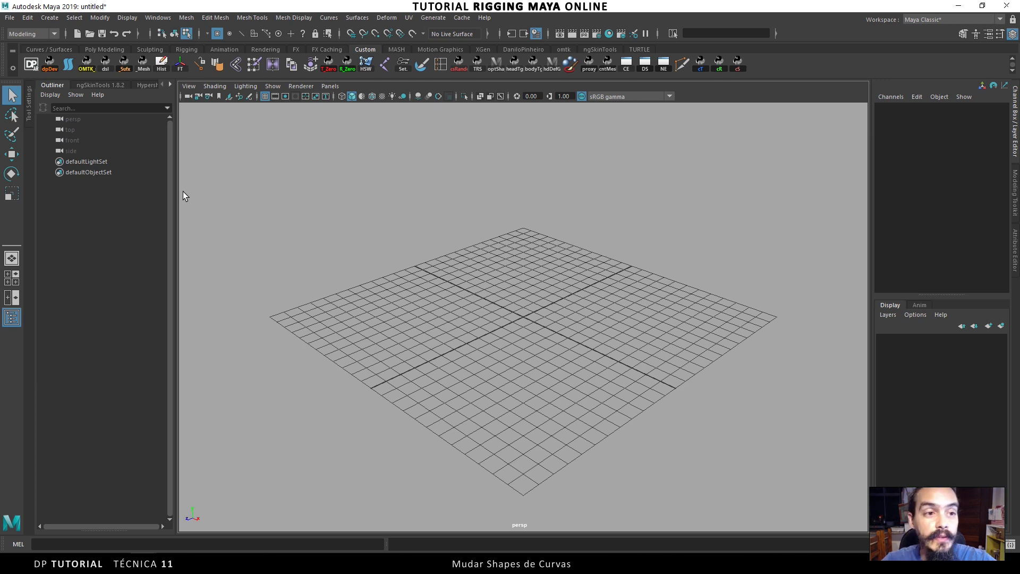
Create a NURBS circle at the origin and duplicate it in place
click(50, 18)
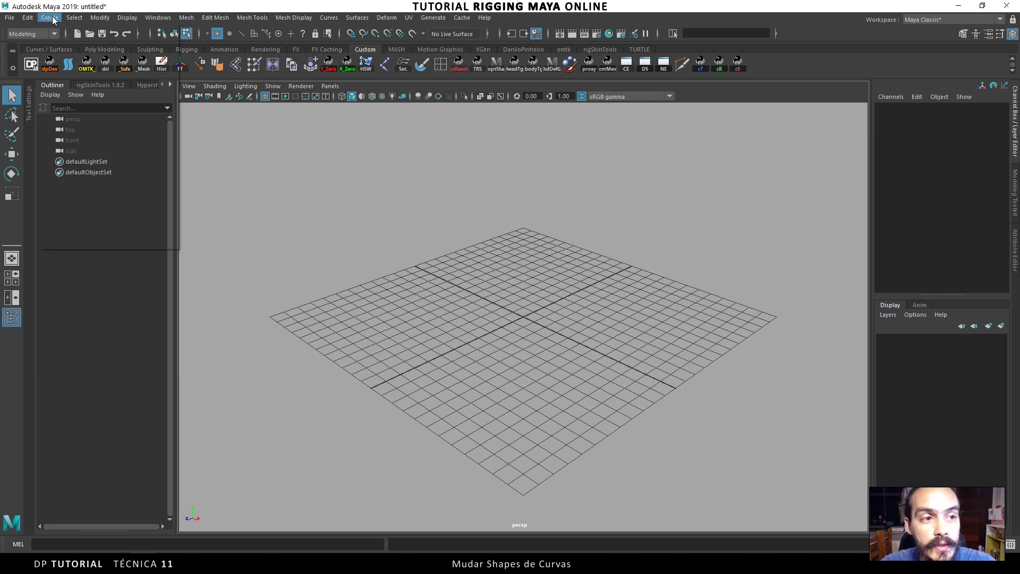
mouse_move(95, 45)
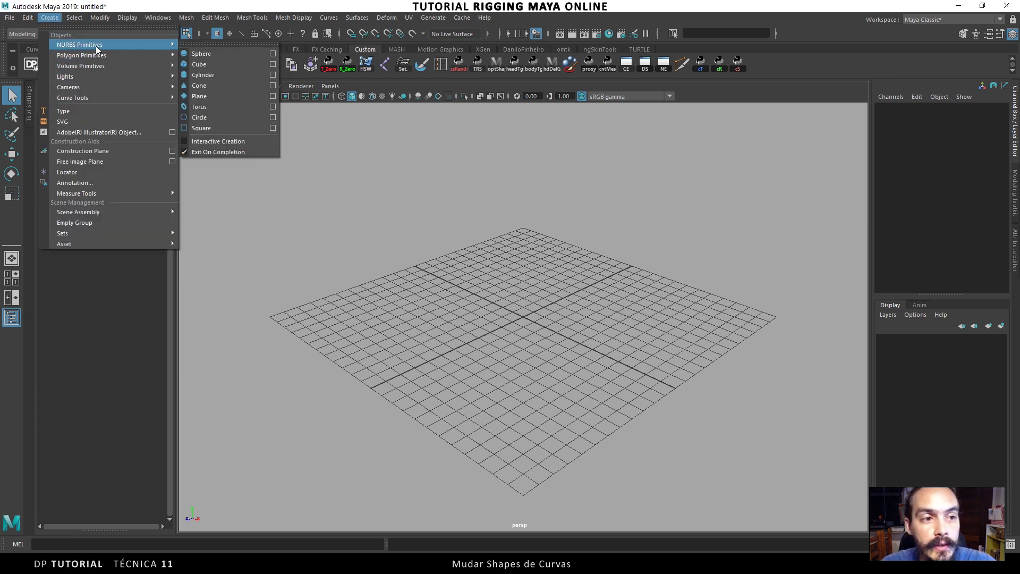
click(223, 117)
scroll(485, 296, up, 5)
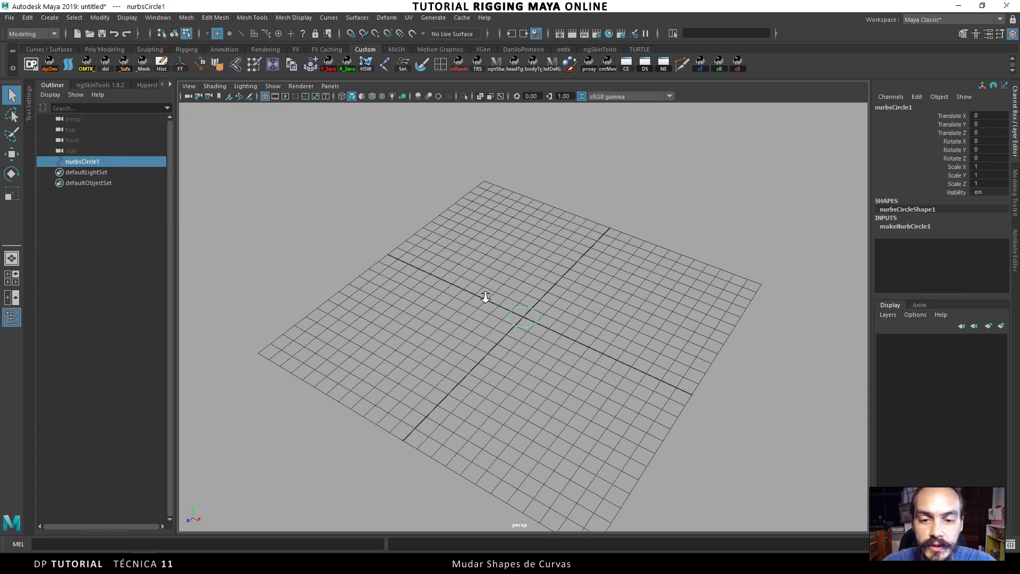
mouse_move(569, 235)
alt+mouse_down()
mouse_move(576, 276)
mouse_move(562, 228)
alt+mouse_up()
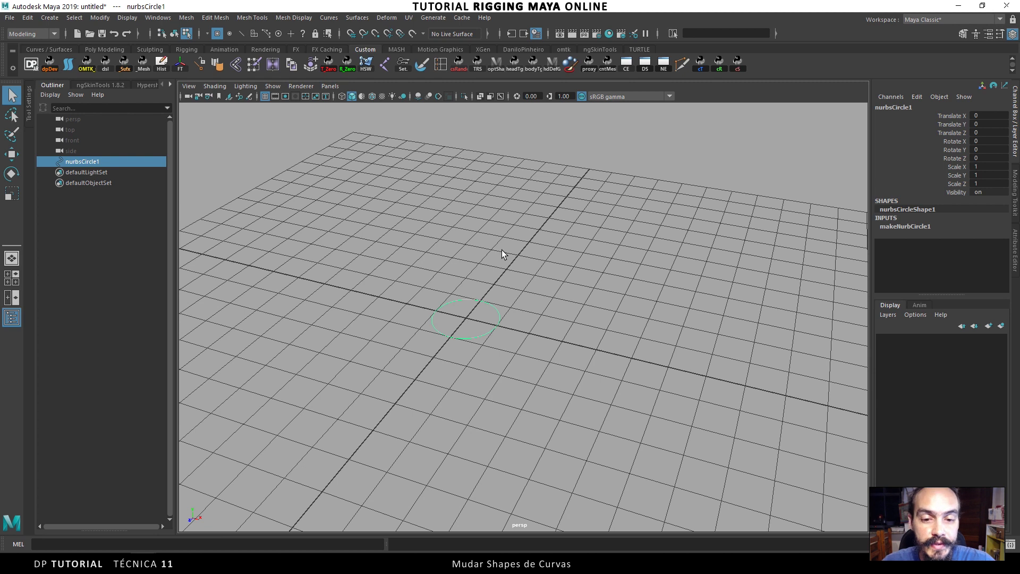
alt+middle_drag(513, 247, 549, 215)
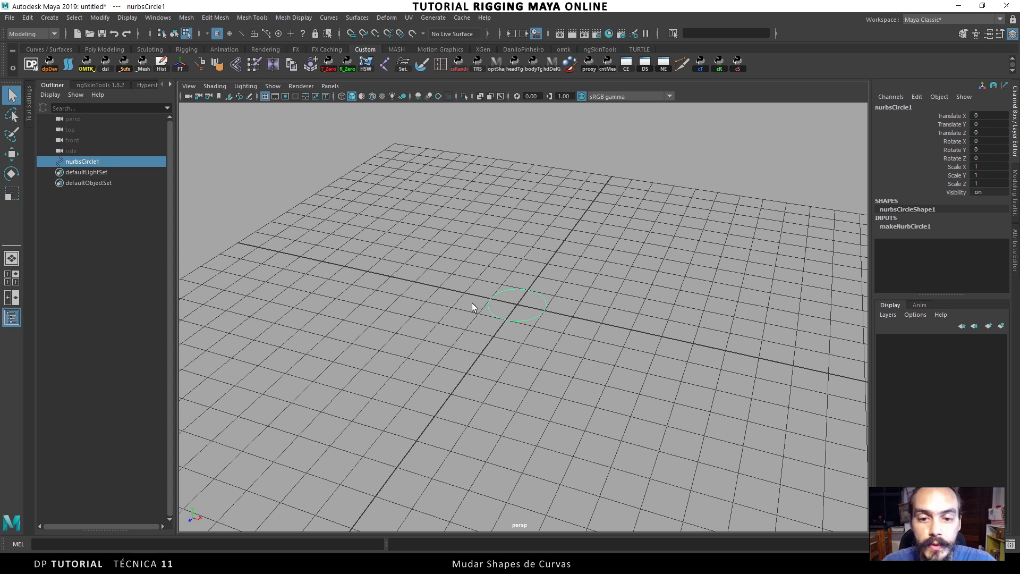
alt+drag(501, 264, 562, 253)
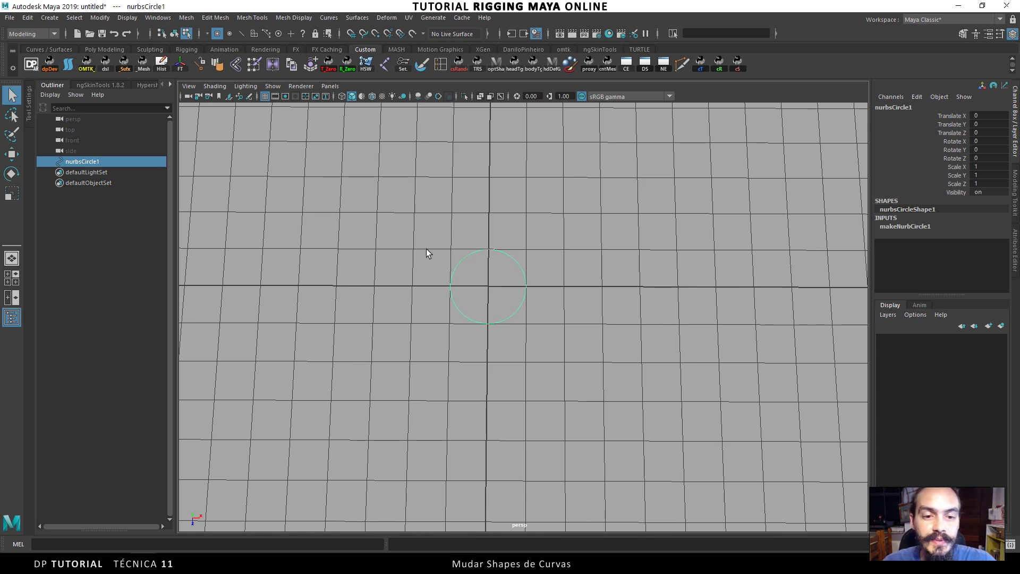
key(ctrl+d)
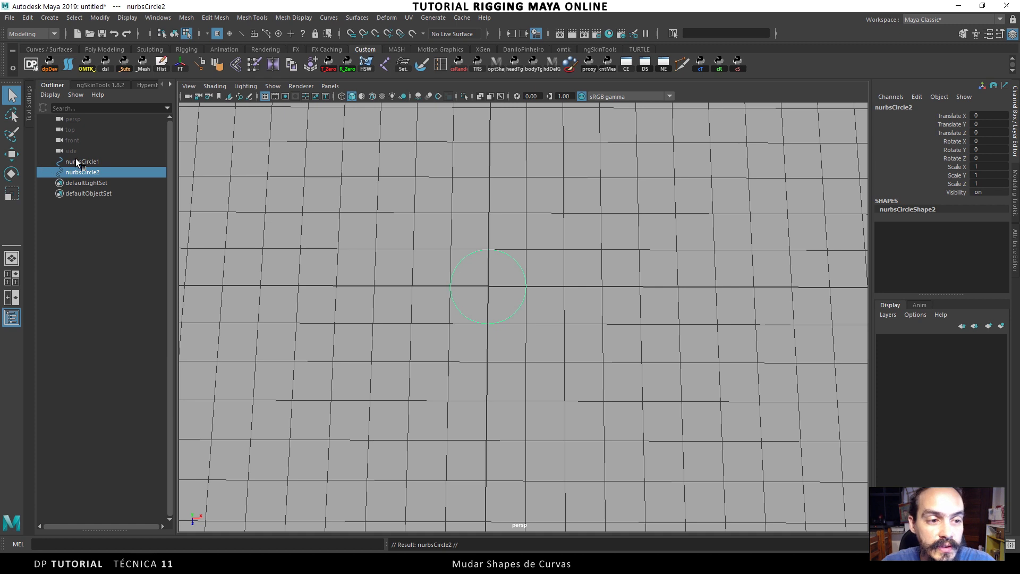
Show shape nodes in the Outliner, expand both circles and select nurbsCircleShape2
right_click(90, 173)
click(107, 179)
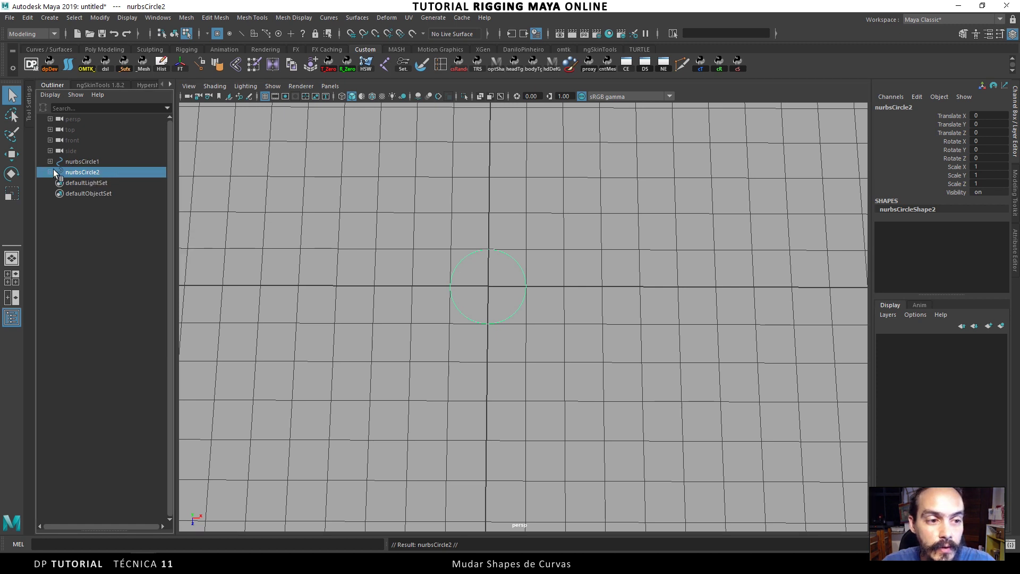
click(51, 171)
click(51, 161)
click(94, 193)
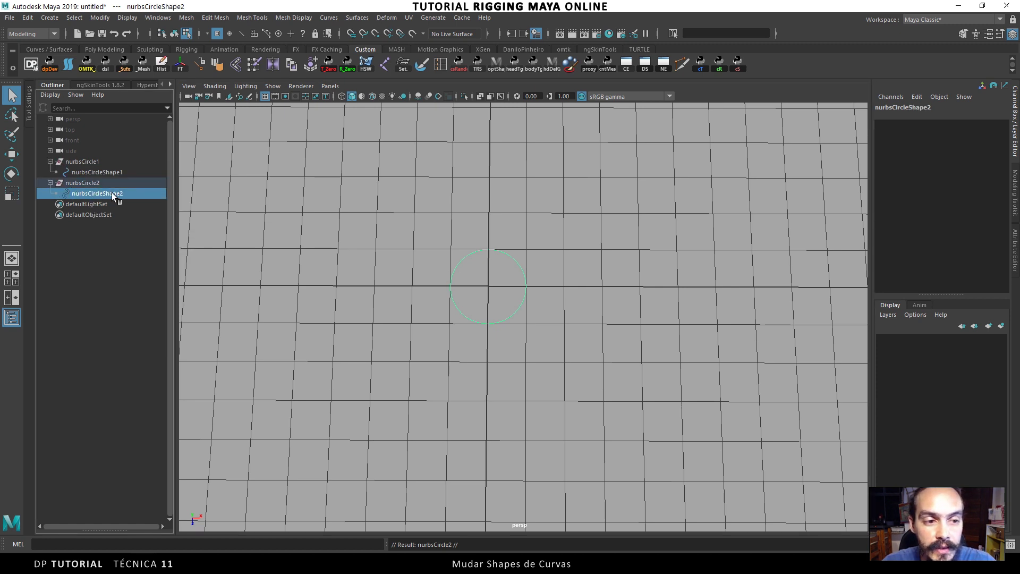
ctrl+click(94, 162)
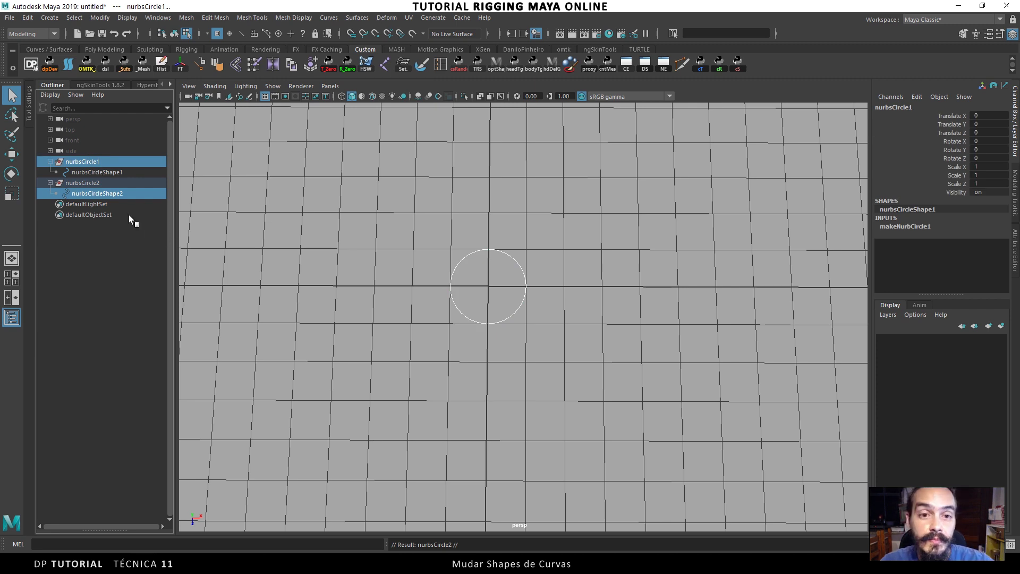
ctrl+click(108, 161)
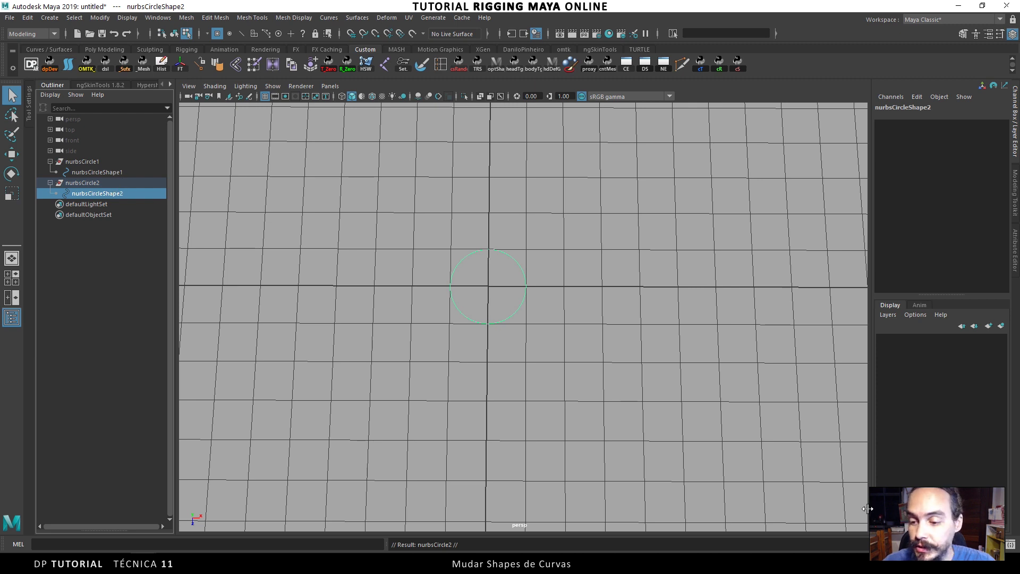
Parent nurbsCircleShape2 under nurbsCircle1 by running the MEL command "parent -r -s;" in the Script Editor
click(1010, 545)
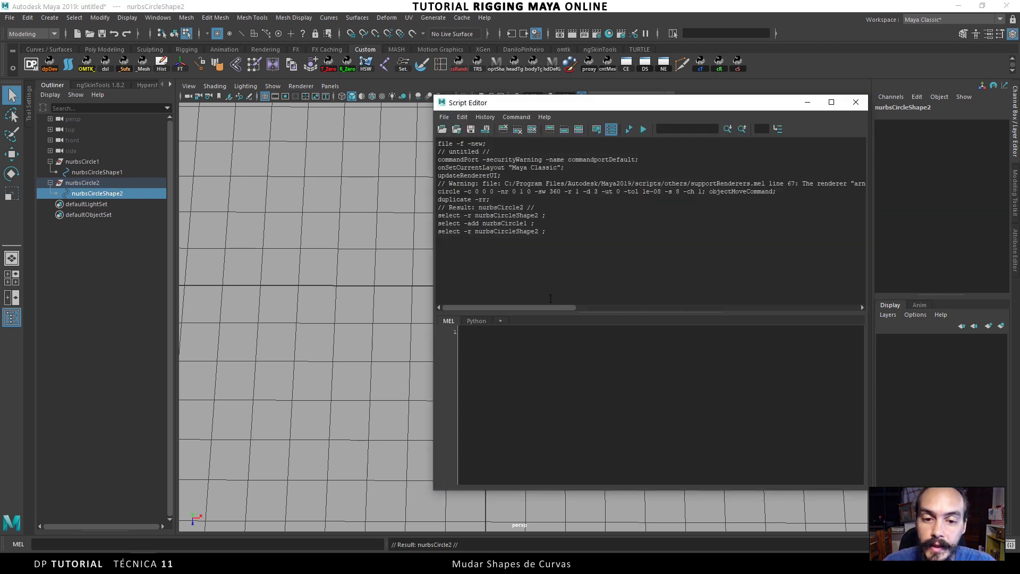
click(467, 339)
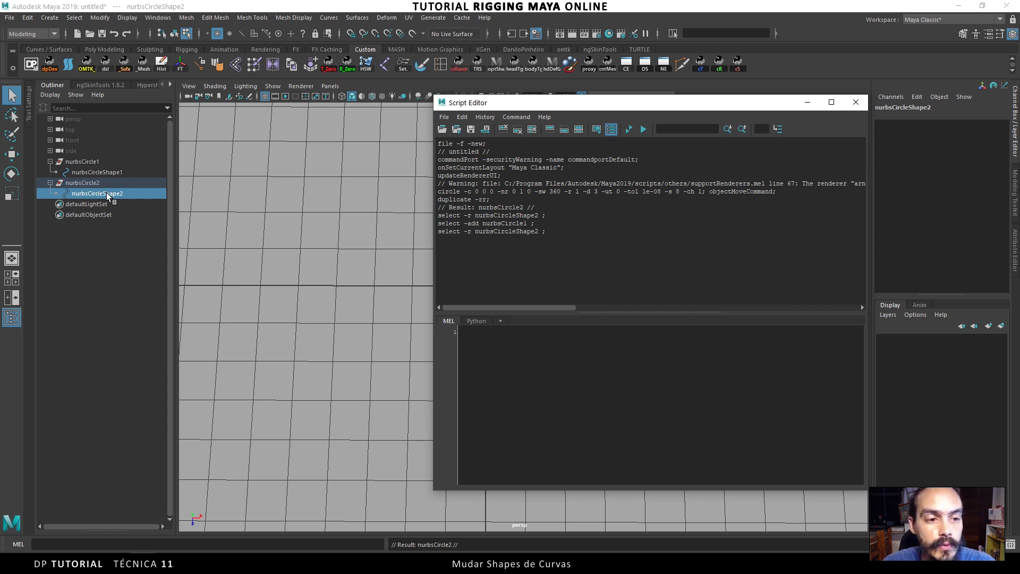
ctrl+click(83, 161)
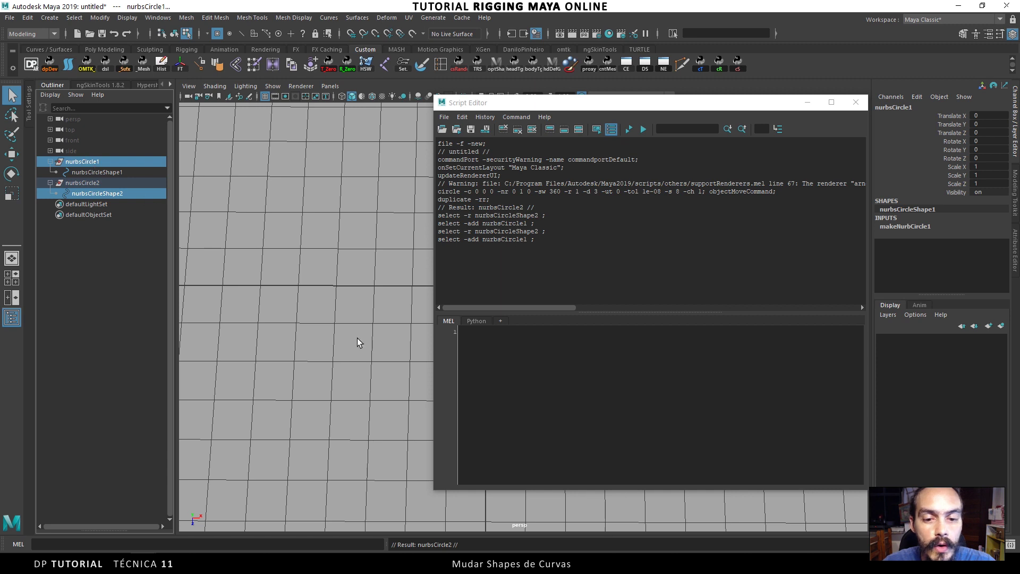
click(496, 370)
text(parent)
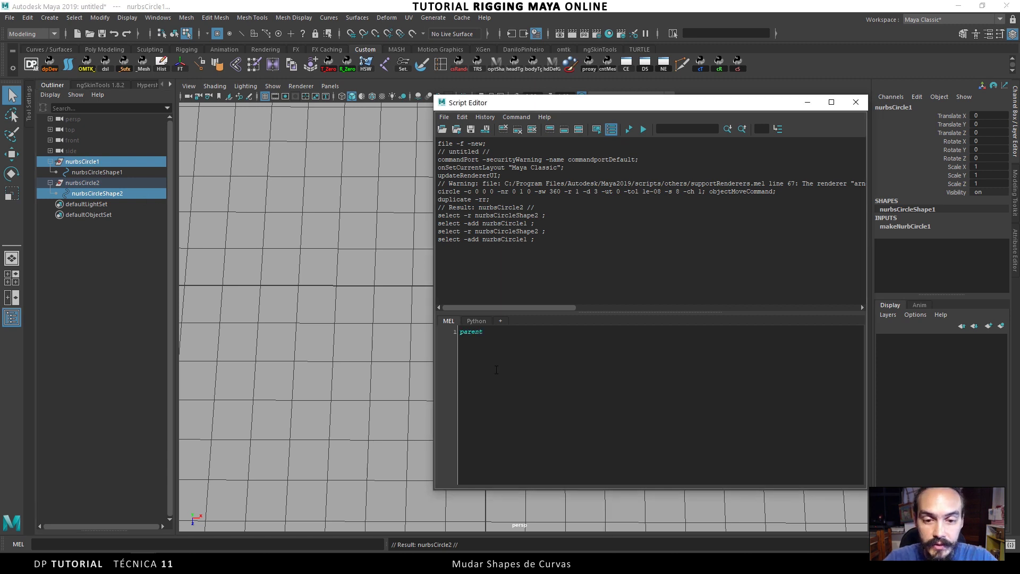
text( -r -s)
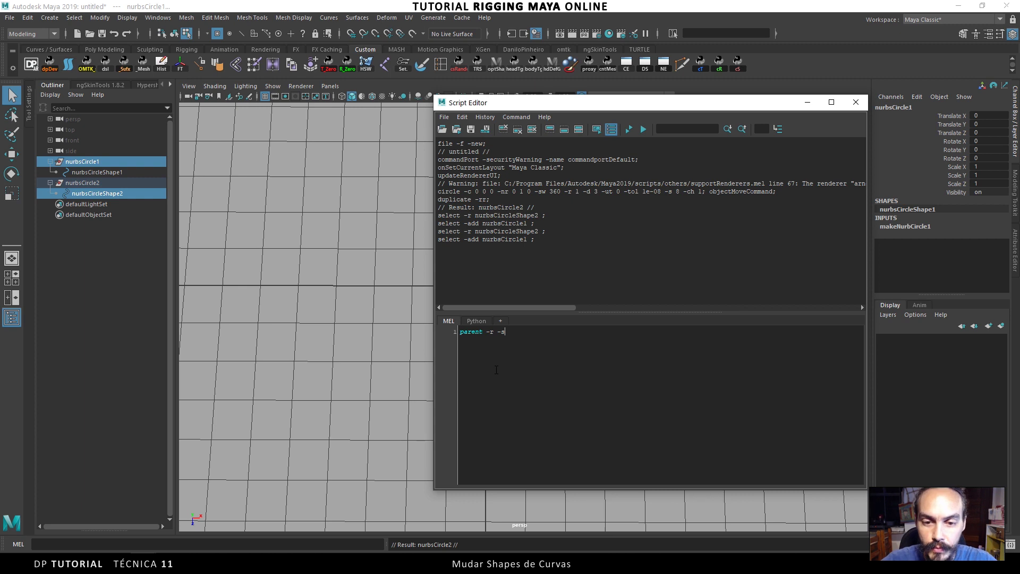
ctrl+scroll(497, 370, up, 5)
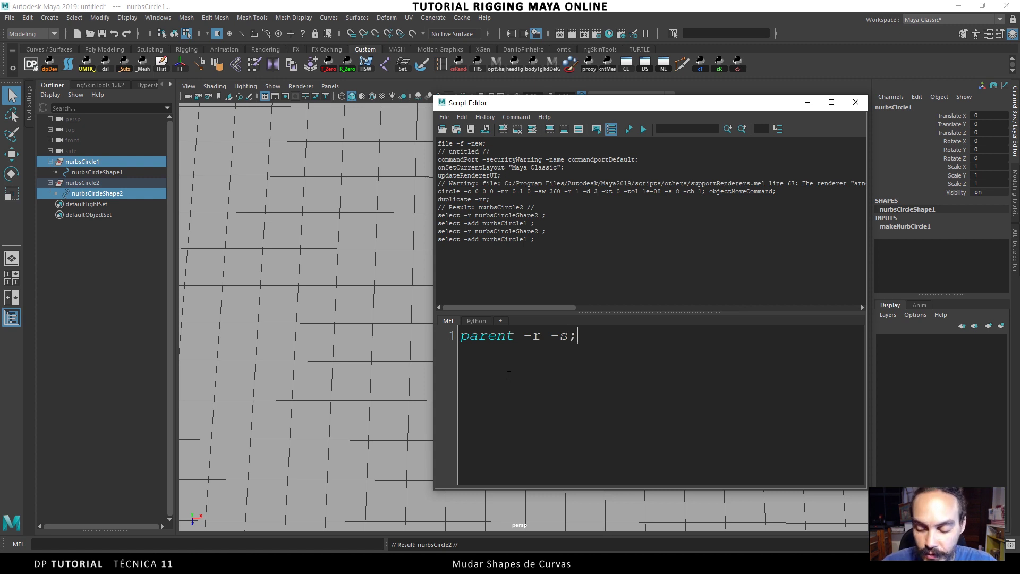
key(ctrl+a)
key(ctrl+Return)
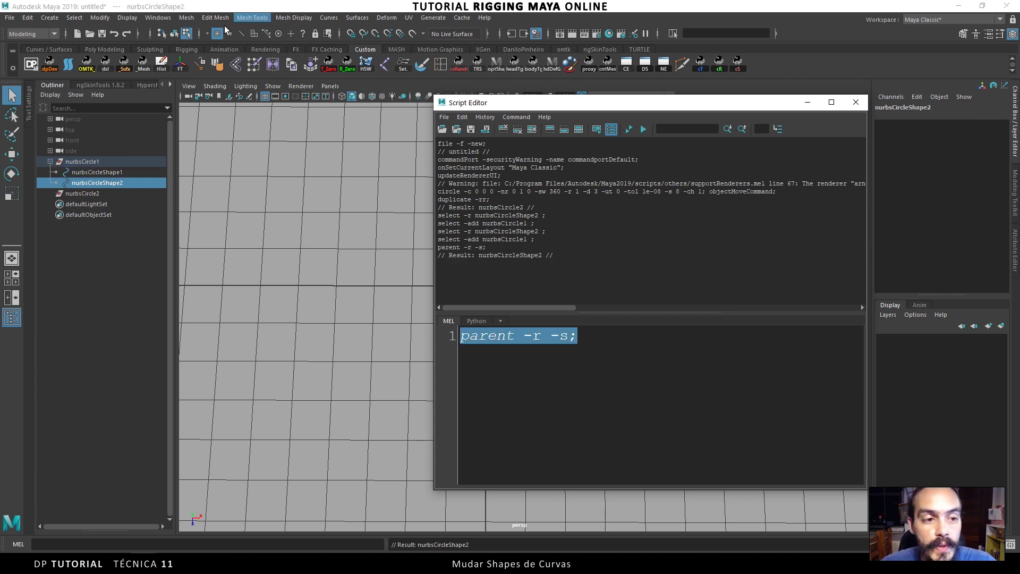
Minimize the Script Editor and examine the two shape nodes under nurbsCircle1, selecting each in turn
right_click(102, 182)
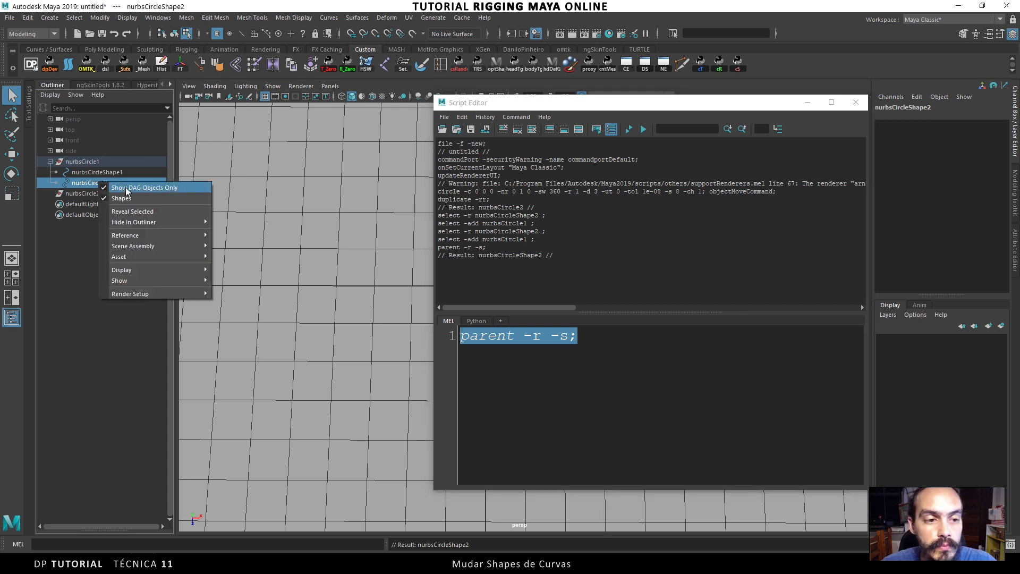
click(120, 164)
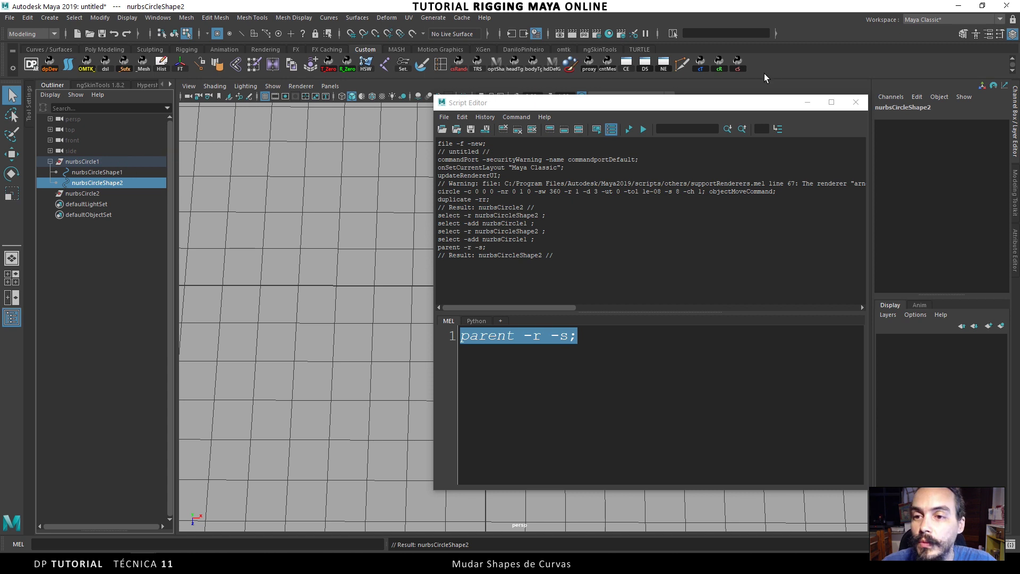
click(807, 103)
click(96, 172)
click(100, 182)
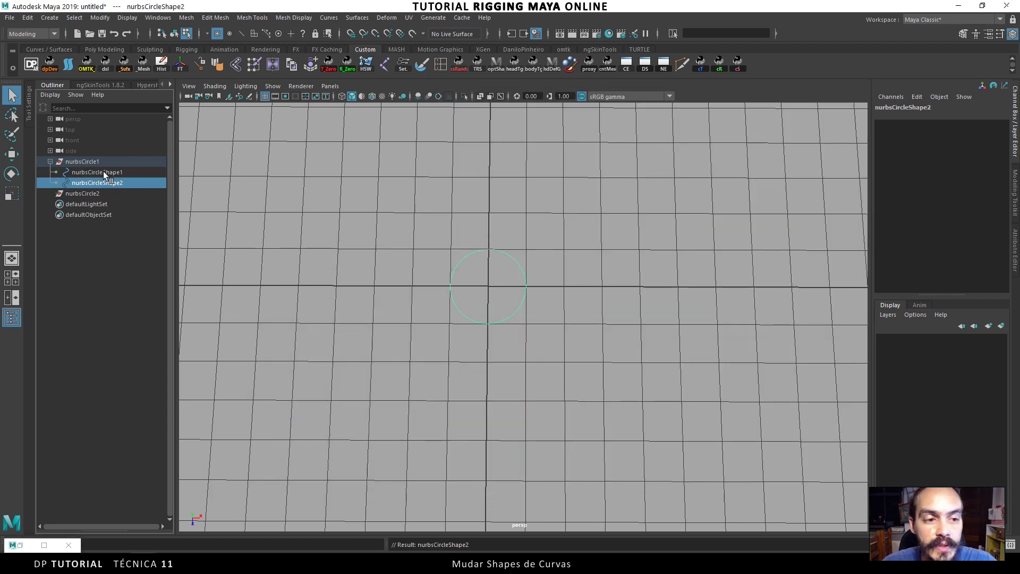
click(104, 172)
click(111, 181)
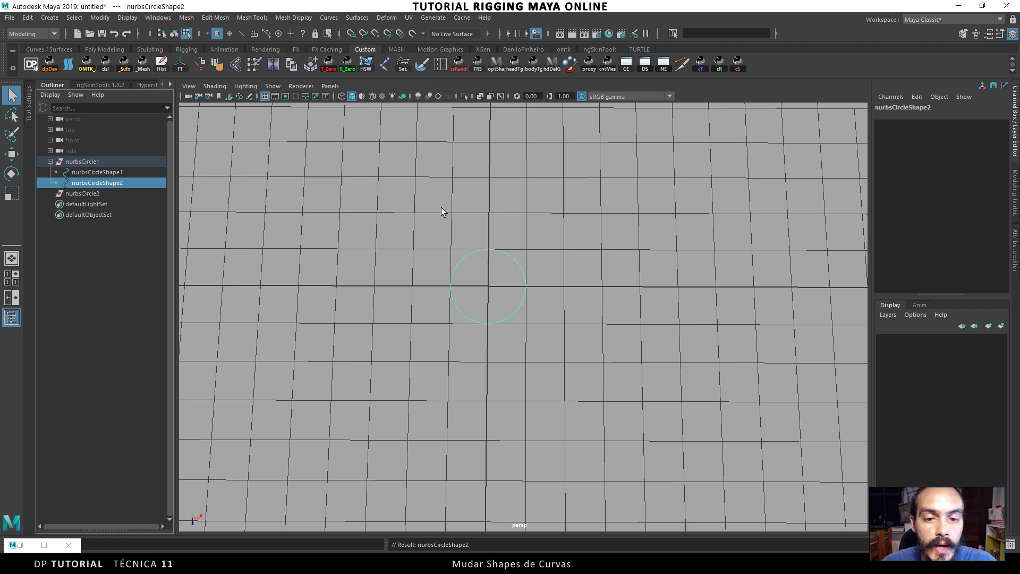
Scale the side control points of nurbsCircleShape2 inward along X to pinch its waist, and return to object selection
click(406, 266)
drag(430, 283, 465, 255)
key(r)
key(F8)
click(520, 280)
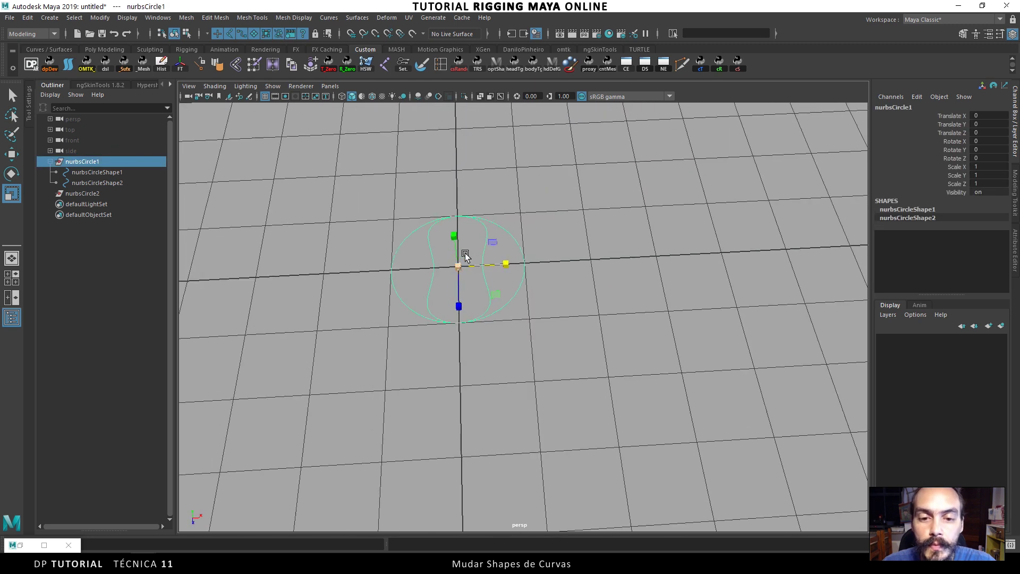
Delete the empty nurbsCircle2 transform and the two-shape curve nurbsCircle1
alt+drag(343, 234, 304, 227)
click(119, 193)
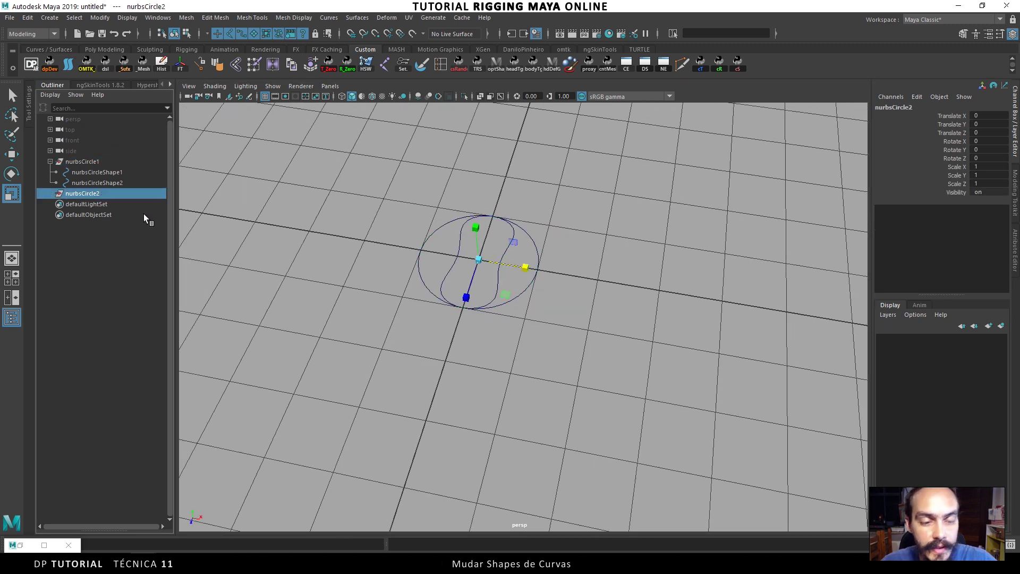
key(Delete)
click(534, 266)
mouse_move(524, 269)
alt+mouse_down()
mouse_move(542, 262)
mouse_move(520, 256)
alt+mouse_up()
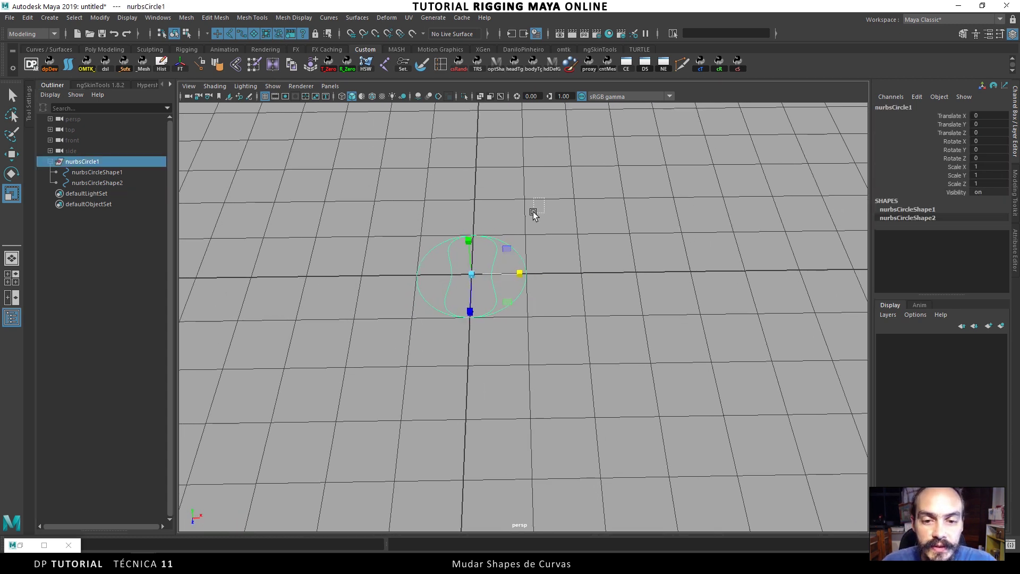
key(Delete)
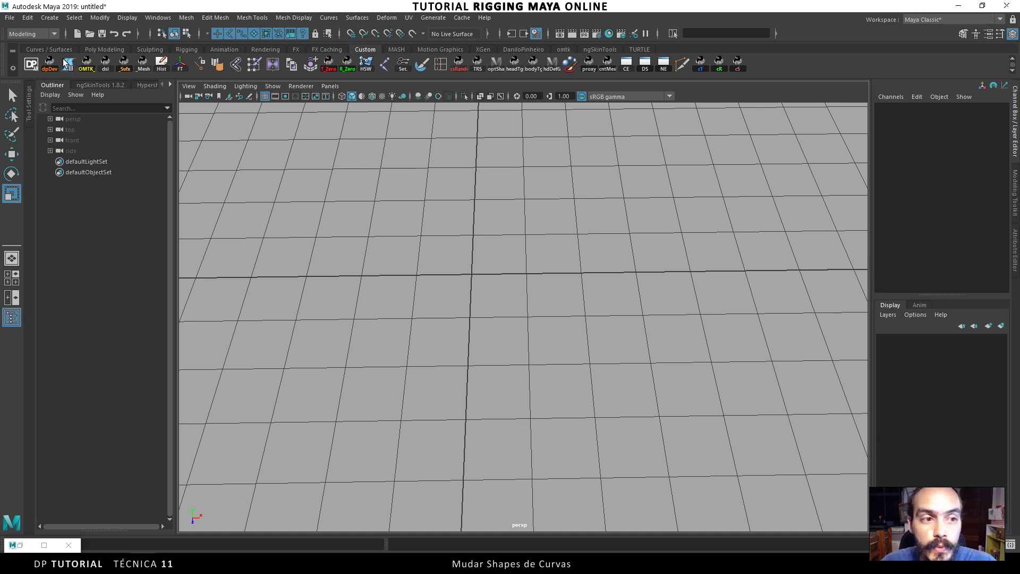
Create a new NURBS circle at the origin and duplicate it twice in place
click(49, 17)
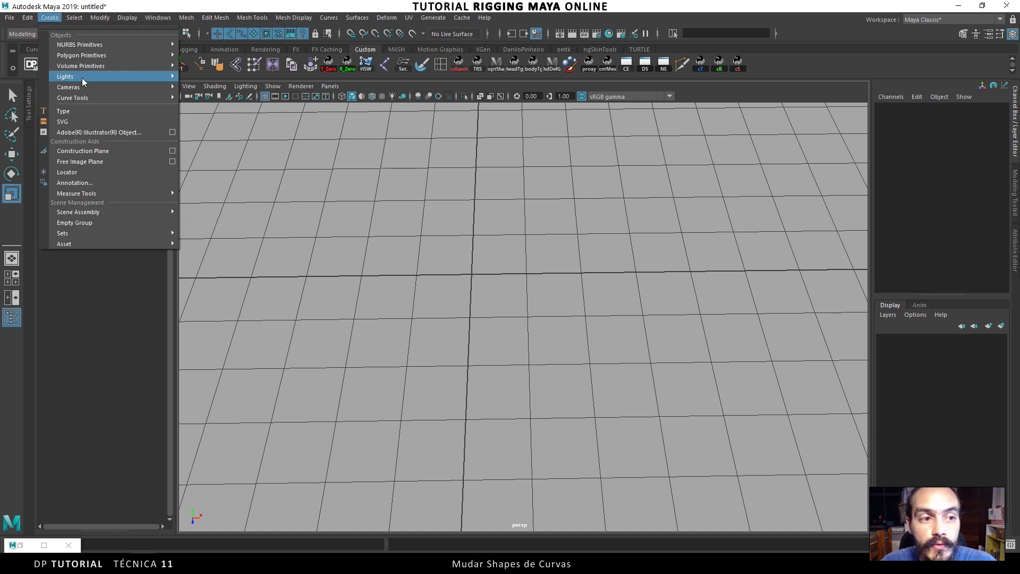
mouse_move(95, 45)
click(218, 117)
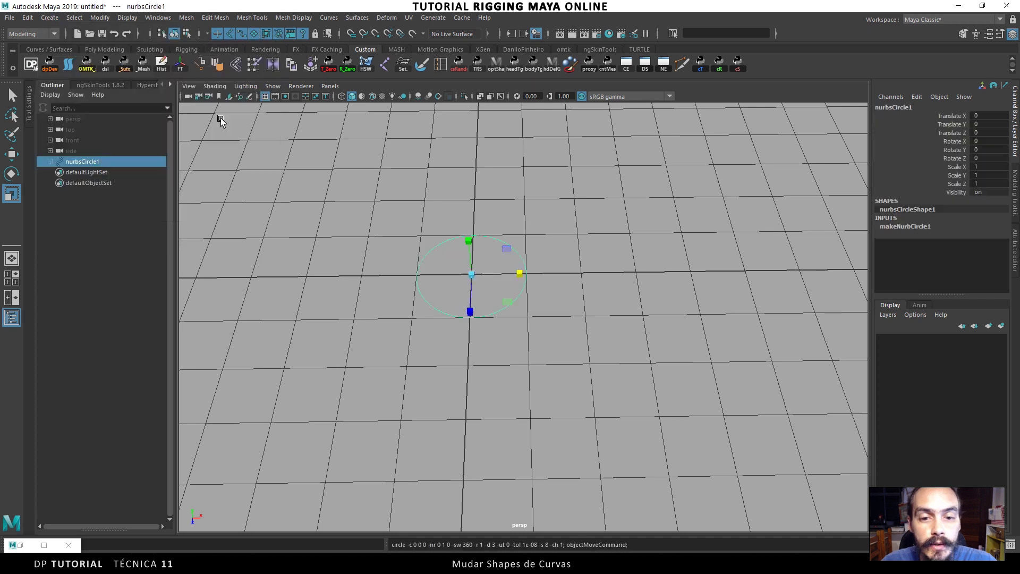
alt+drag(470, 200, 537, 276)
key(ctrl+d)
key(ctrl+d)
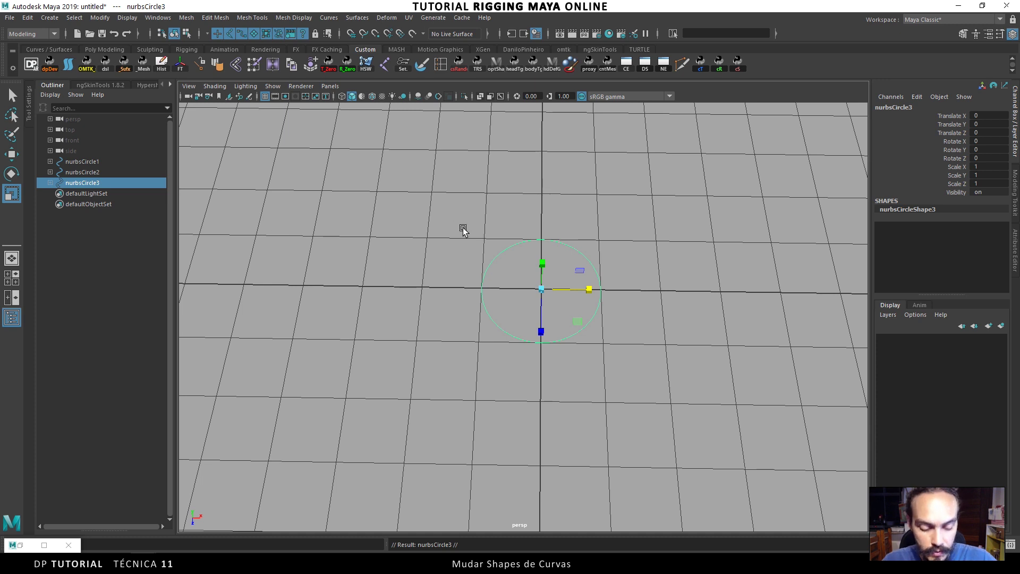
Rotate nurbsCircle3 90 degrees around Z and freeze its transformations
key(e)
alt+drag(515, 241, 573, 228)
right_drag(580, 230, 633, 244)
drag(561, 266, 587, 257)
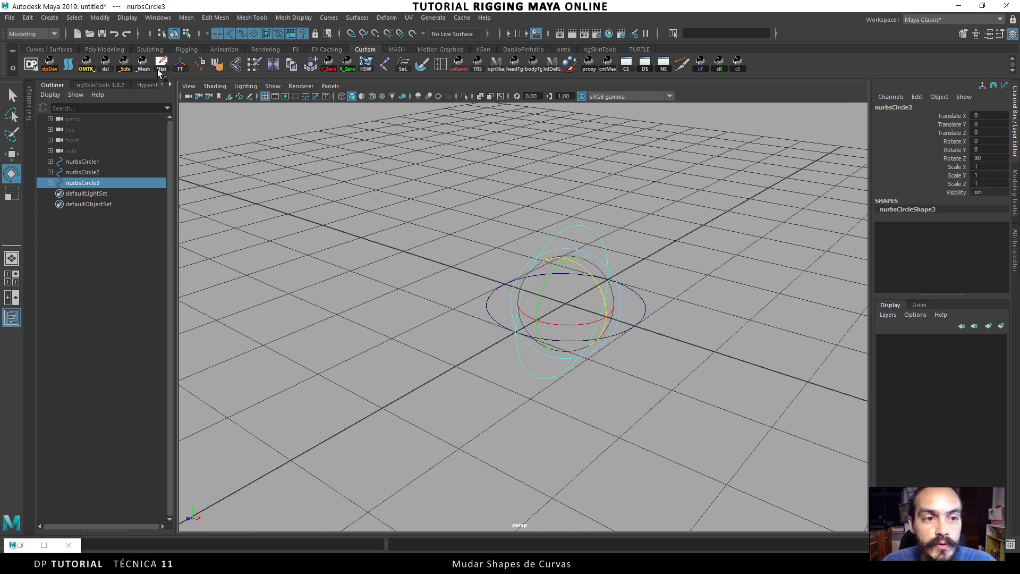
click(181, 64)
alt+drag(370, 154, 505, 218)
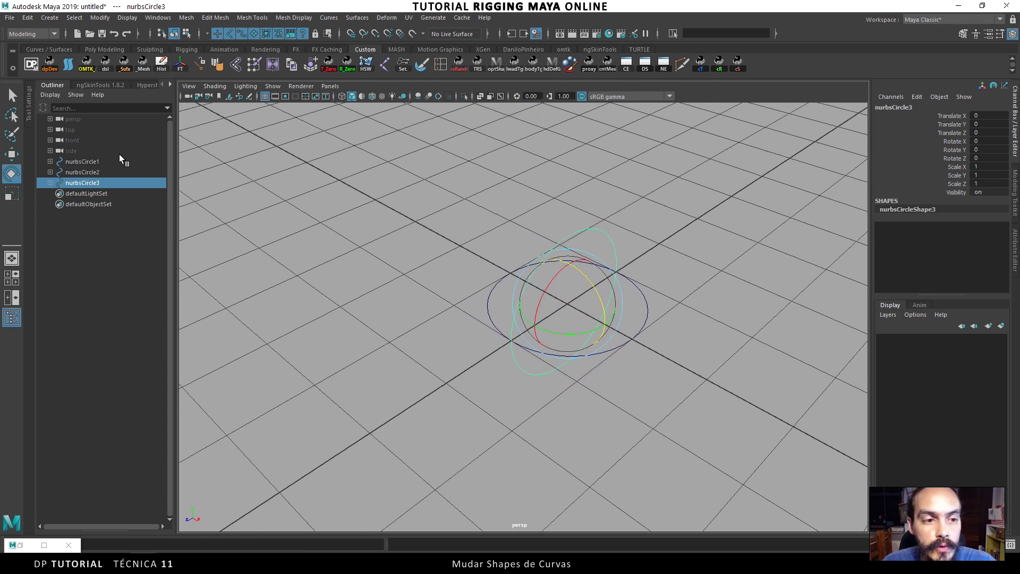
Rotate nurbsCircle2 90 degrees around X and freeze its transformations
click(133, 172)
drag(543, 282, 537, 308)
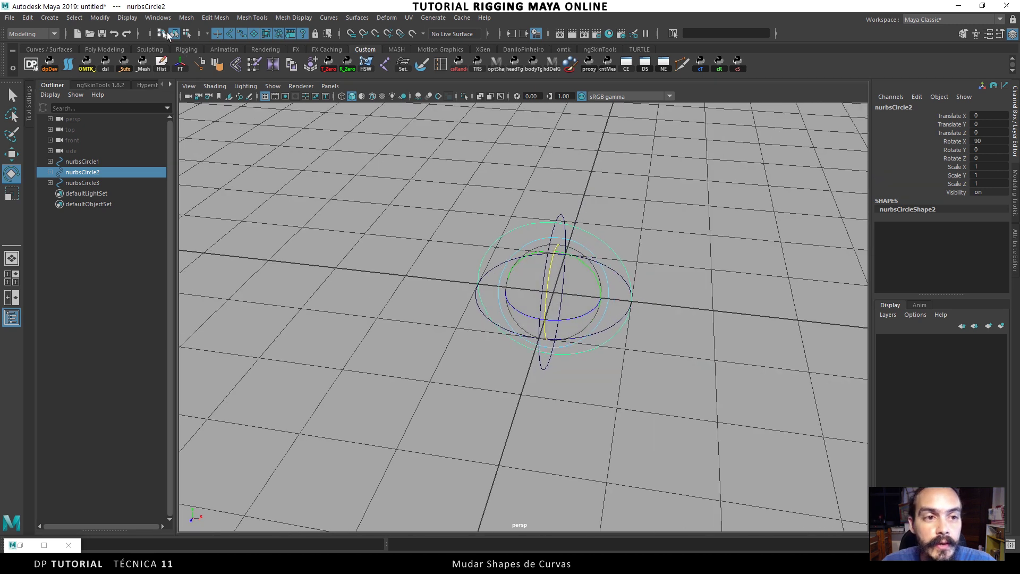
click(181, 64)
alt+drag(531, 170, 433, 189)
Hide the viewport grid and select the horizontal circle nurbsCircle1 with the Select tool
click(579, 175)
click(264, 97)
click(477, 230)
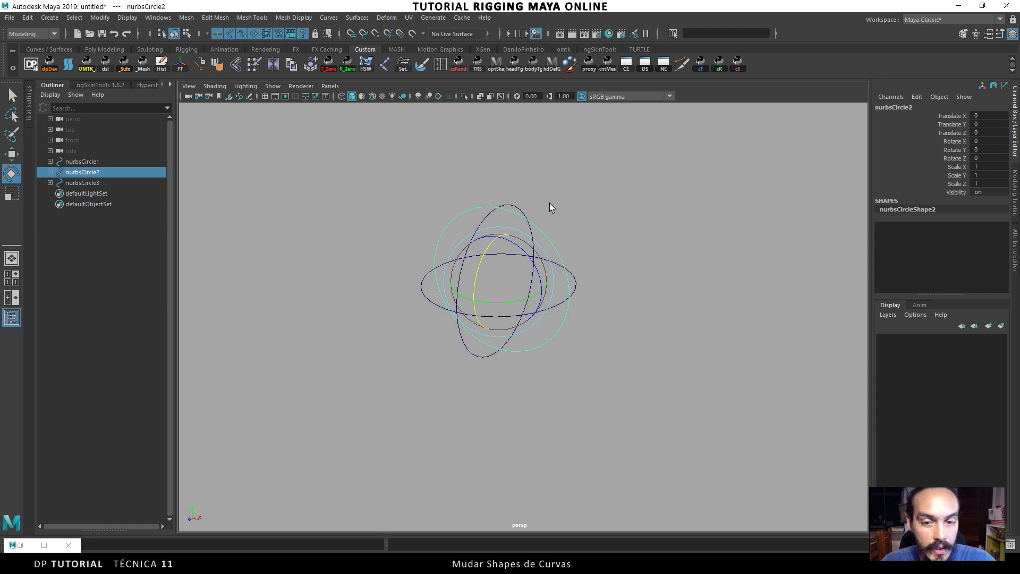
key(q)
click(503, 261)
click(494, 266)
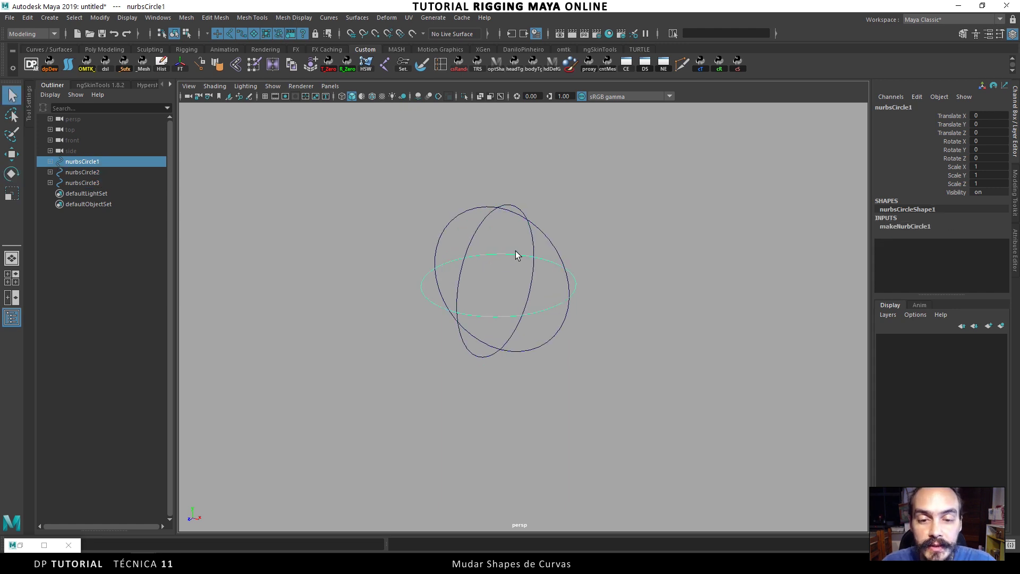
alt+drag(516, 251, 553, 222)
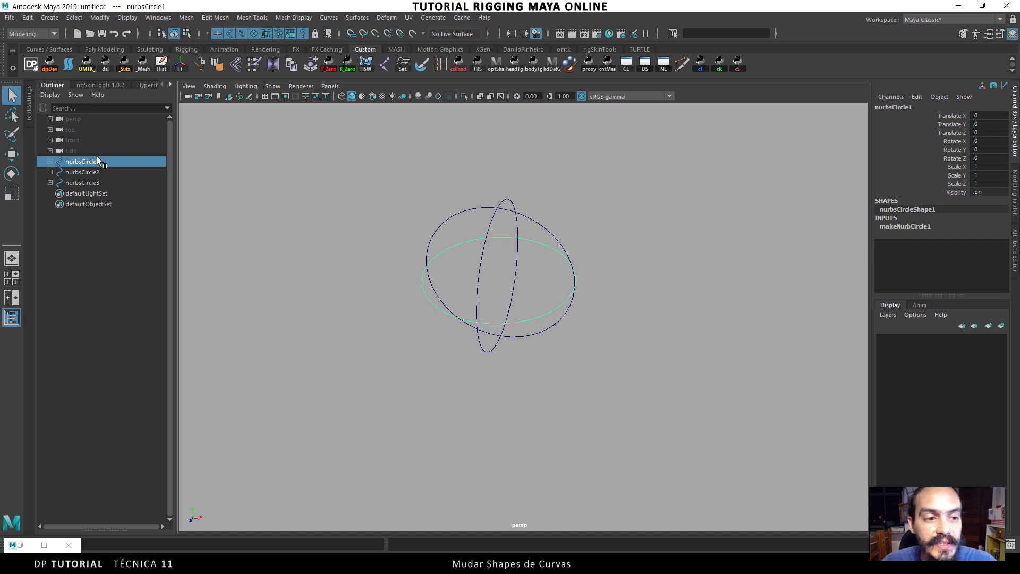
Parent nurbsCircleShape2 under the nurbsCircle1 transform by running the MEL command parent -r -s in the Script Editor
click(50, 171)
click(50, 193)
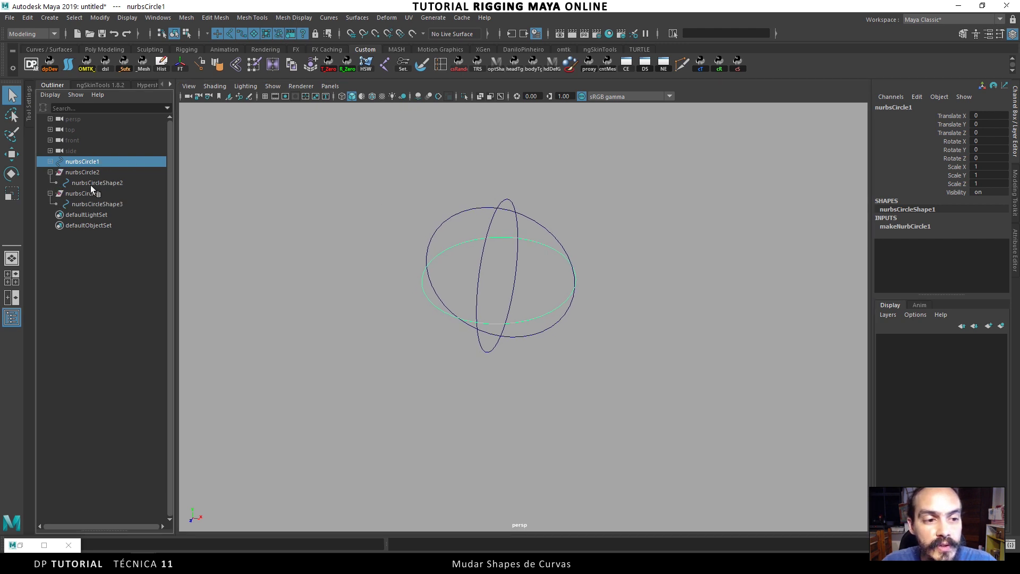
ctrl+click(90, 184)
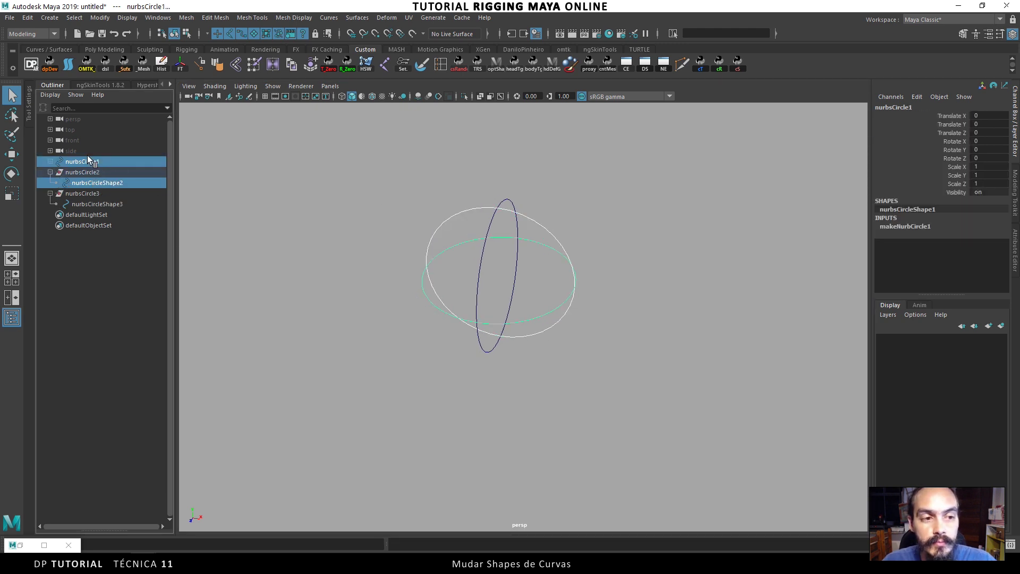
click(50, 161)
click(44, 545)
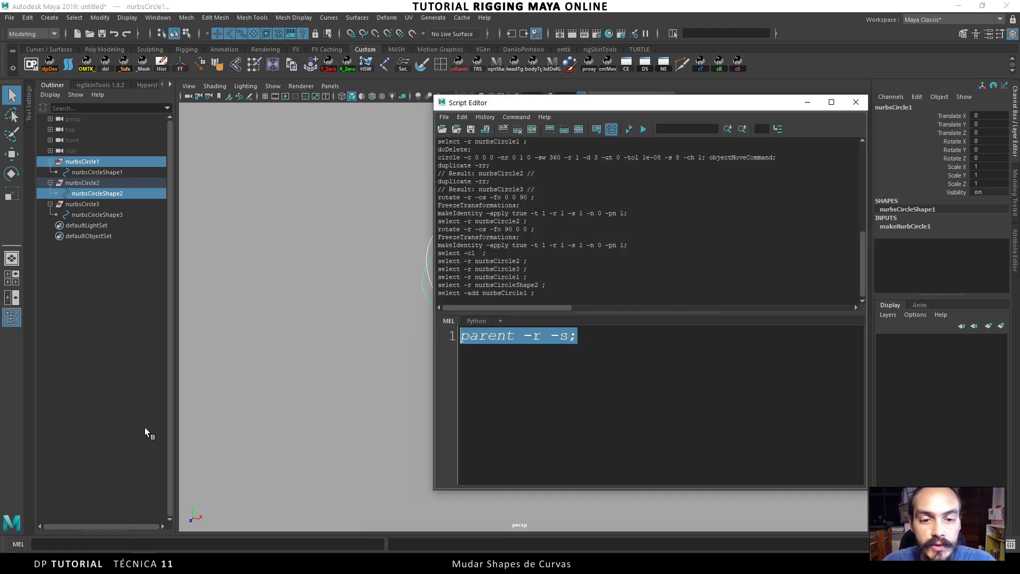
alt+middle_drag(301, 217, 164, 215)
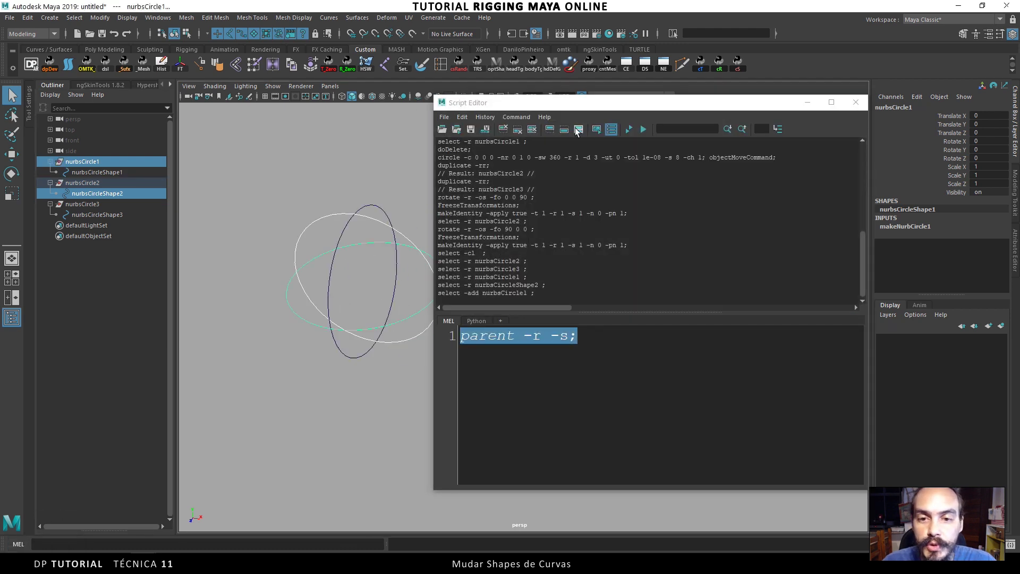
click(642, 130)
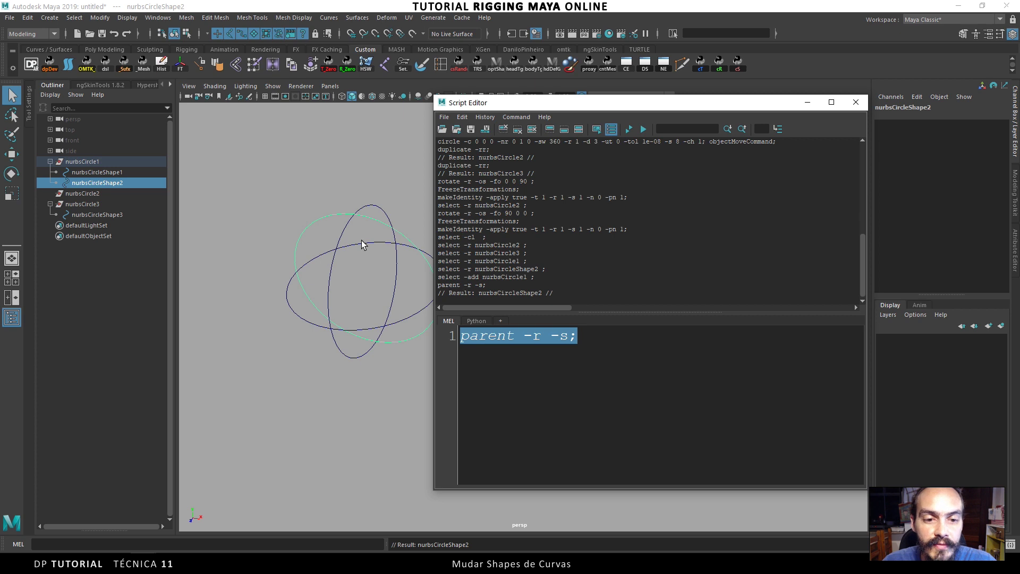
Parent nurbsCircleShape3 under the nurbsCircle1 transform with the same parent -r -s command
click(85, 205)
click(97, 214)
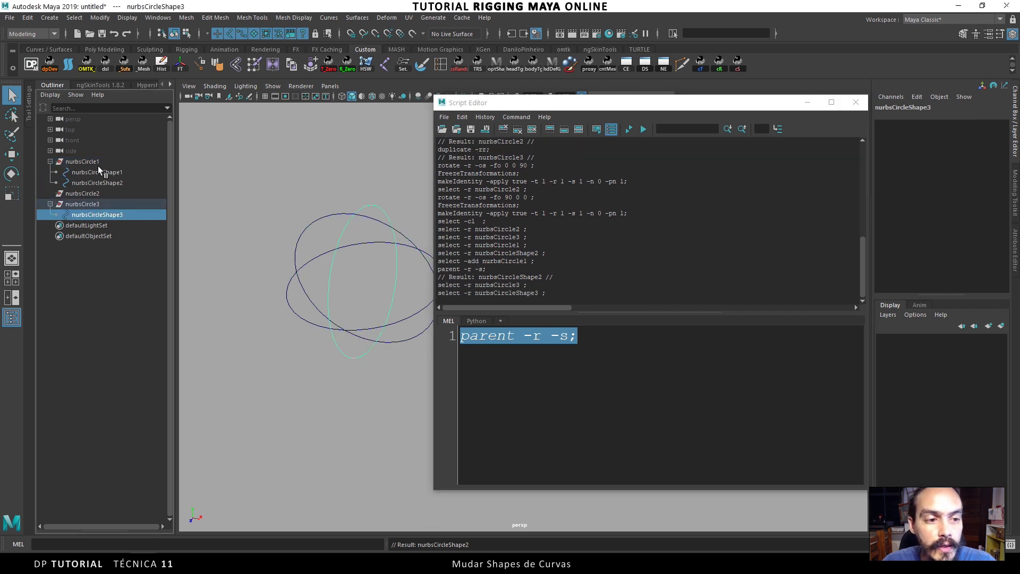
ctrl+click(98, 162)
click(643, 130)
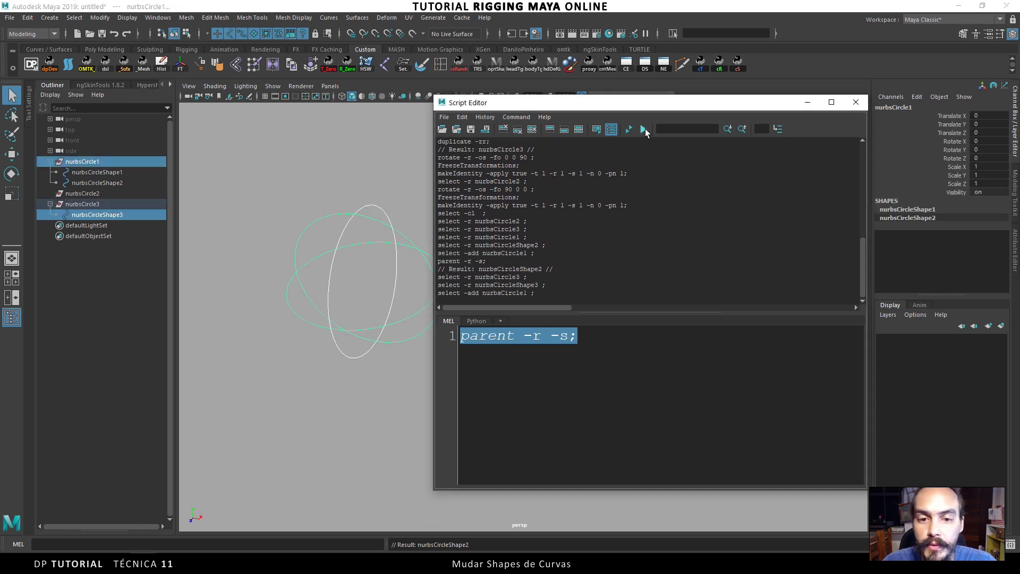
Delete the empty transforms nurbsCircle2 and nurbsCircle3
click(117, 205)
ctrl+click(131, 215)
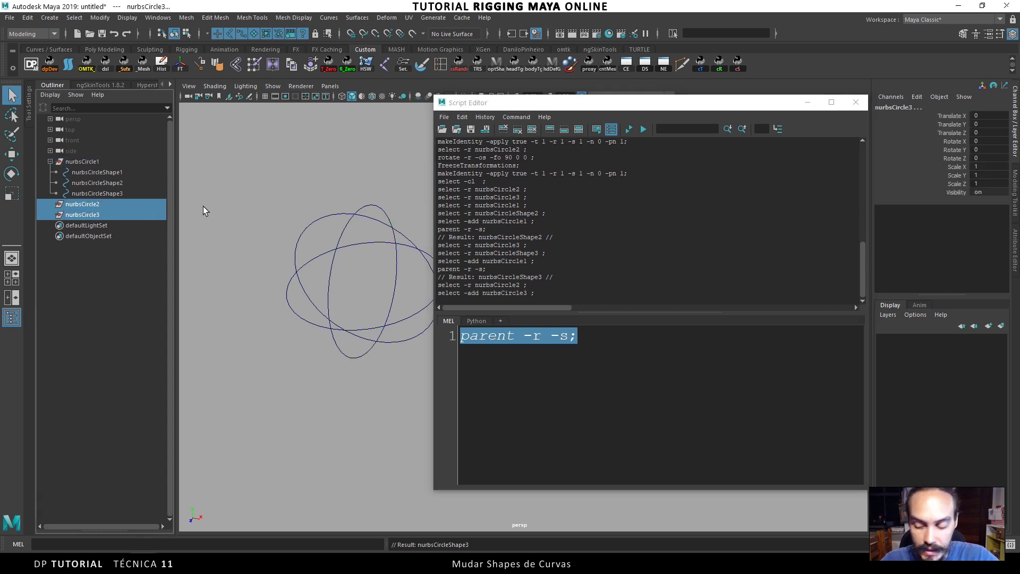
key(Delete)
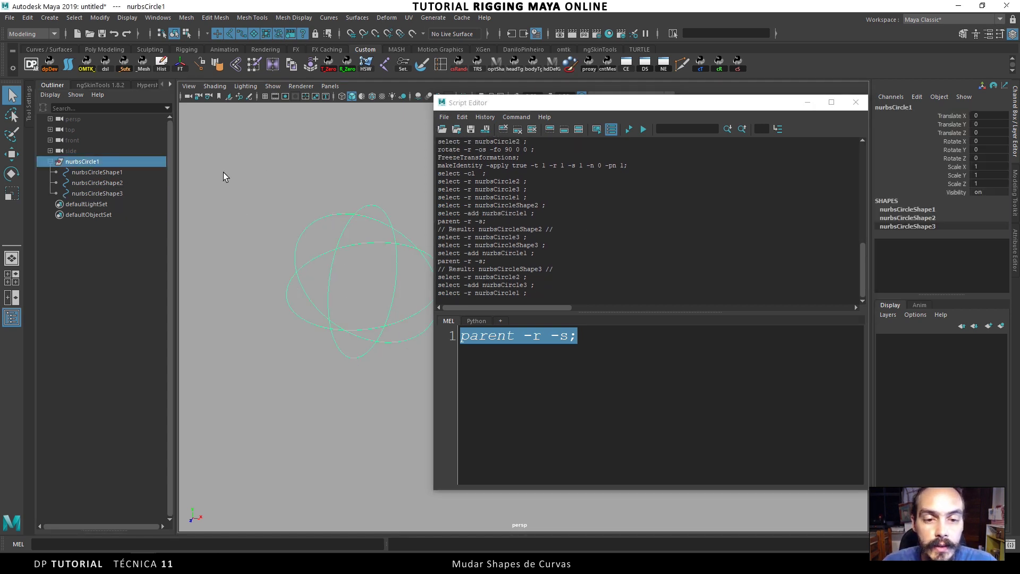
Rename the combined curve nurbsCircle1 to Control and close the Script Editor
double_click(102, 162)
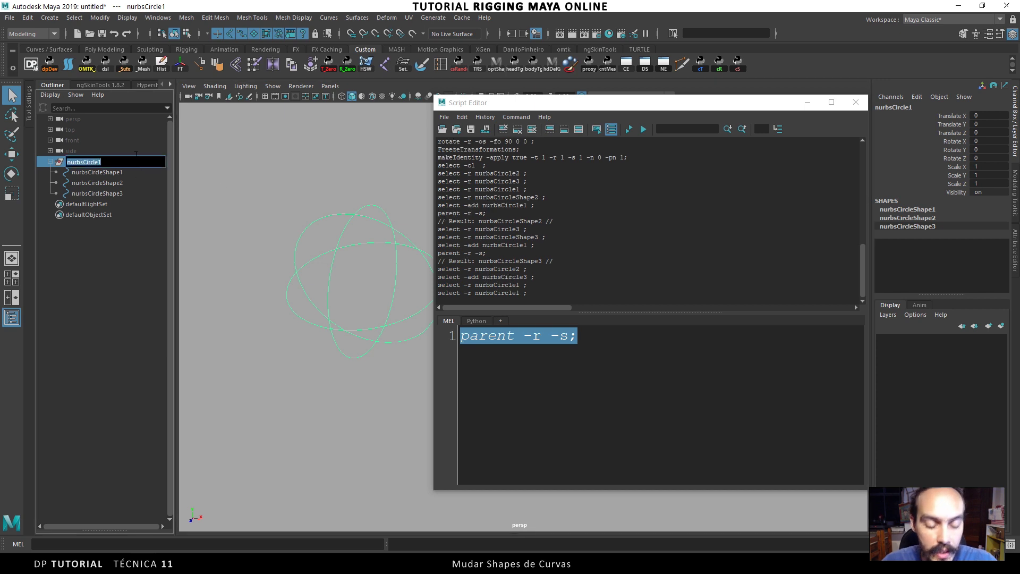
text(c)
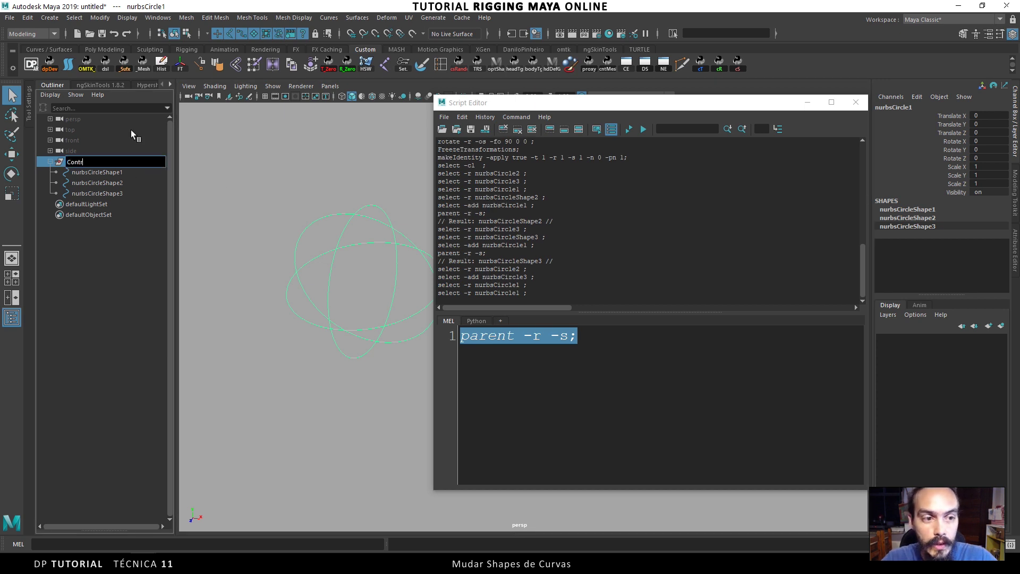
text(ontrol)
key(Return)
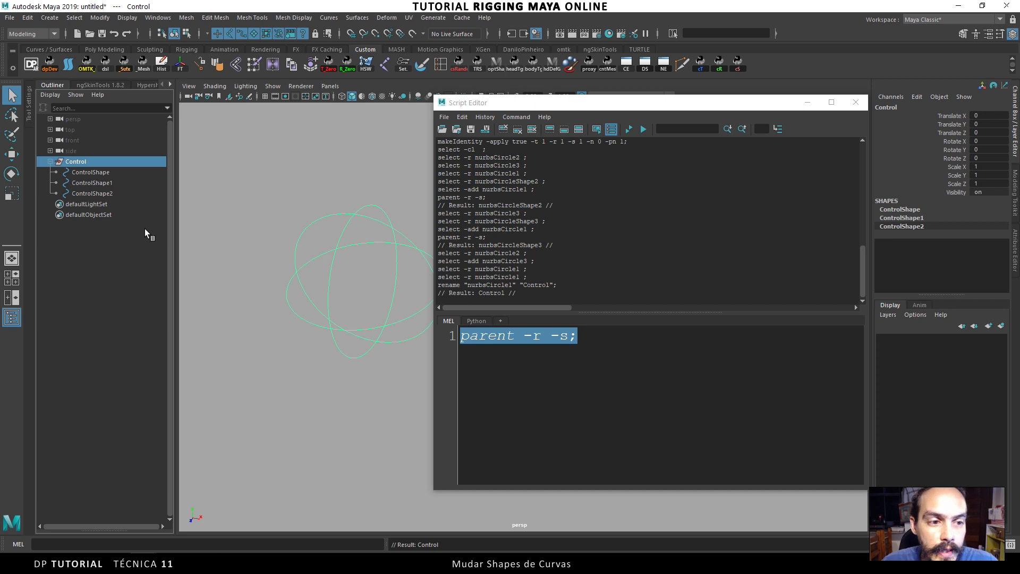
click(856, 102)
Turn off shape node display in the Outliner while keeping the list limited to DAG objects
key(f)
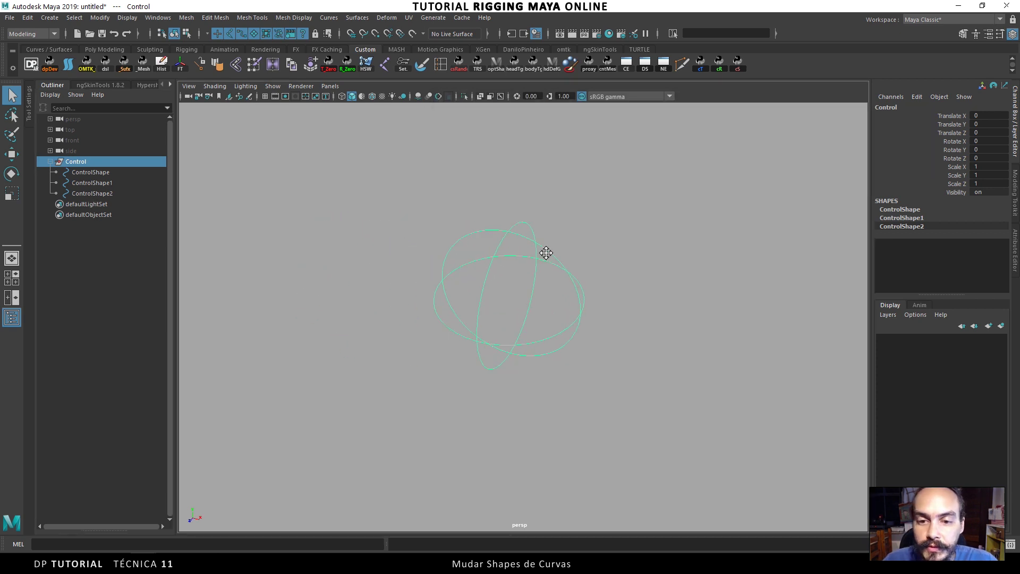
click(563, 249)
drag(604, 200, 548, 245)
alt+drag(505, 277, 525, 272)
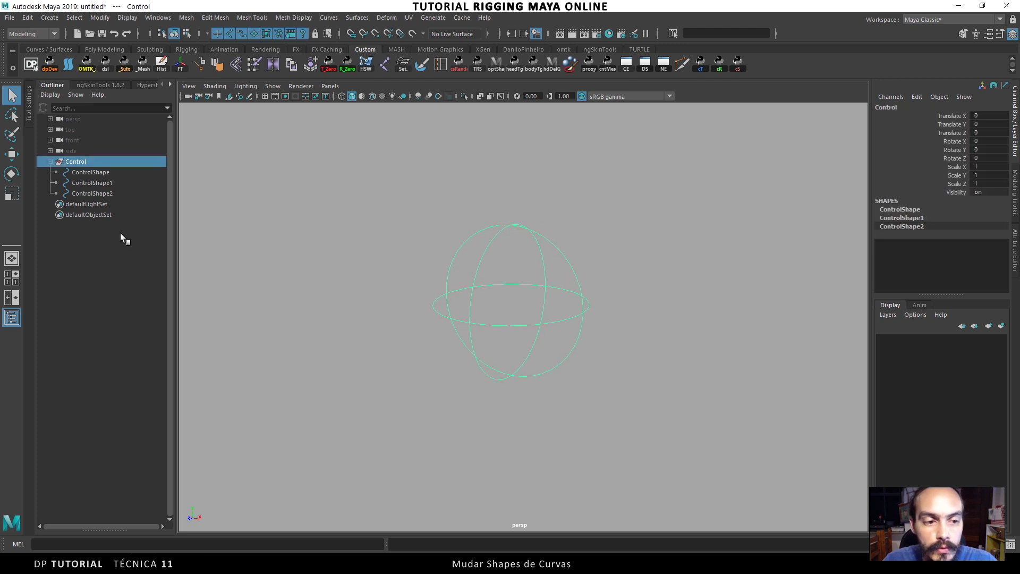
right_click(122, 236)
click(137, 250)
right_click(106, 198)
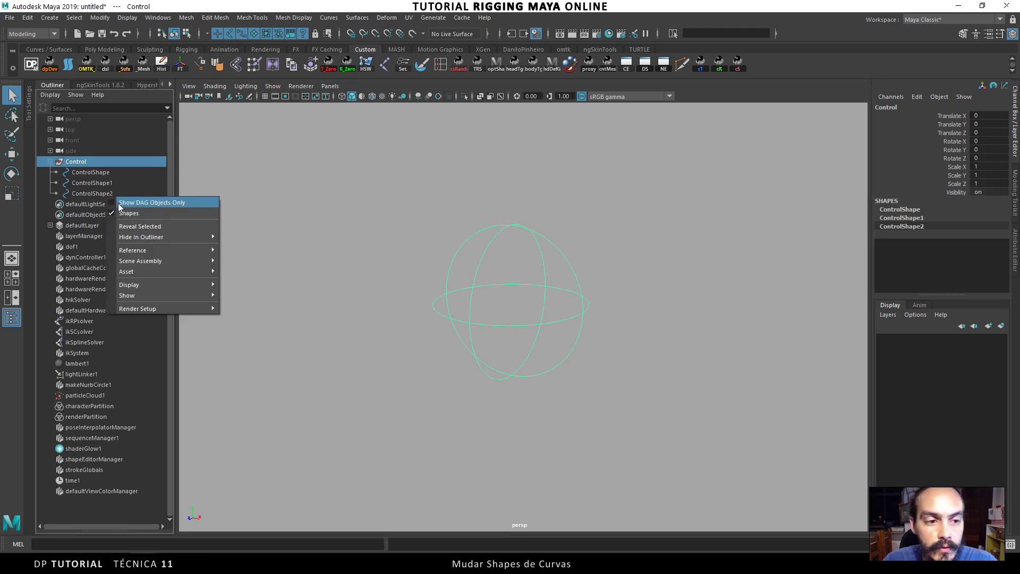
click(138, 226)
right_click(107, 221)
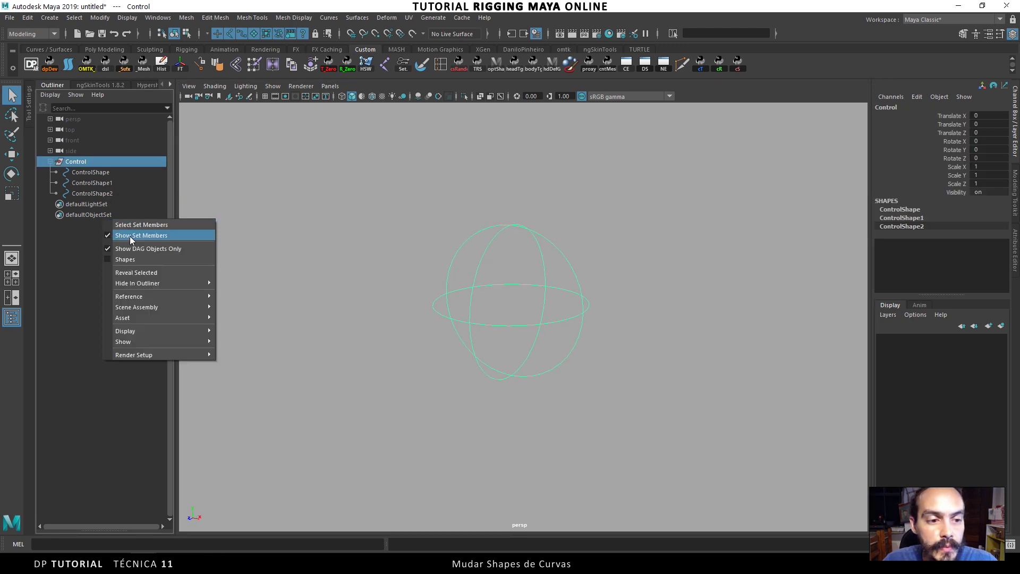
click(128, 250)
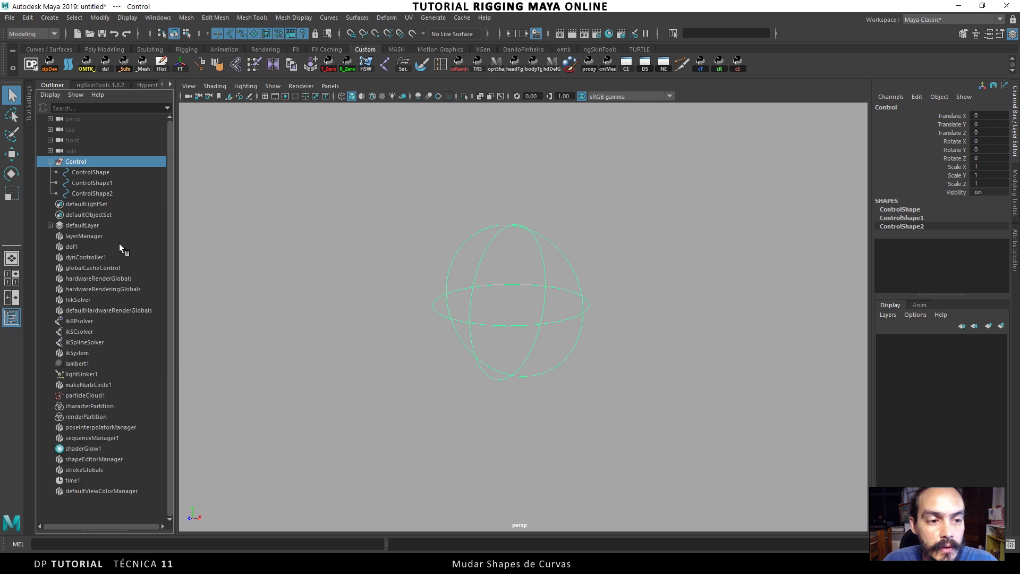
right_click(119, 244)
click(137, 250)
right_click(127, 247)
click(141, 262)
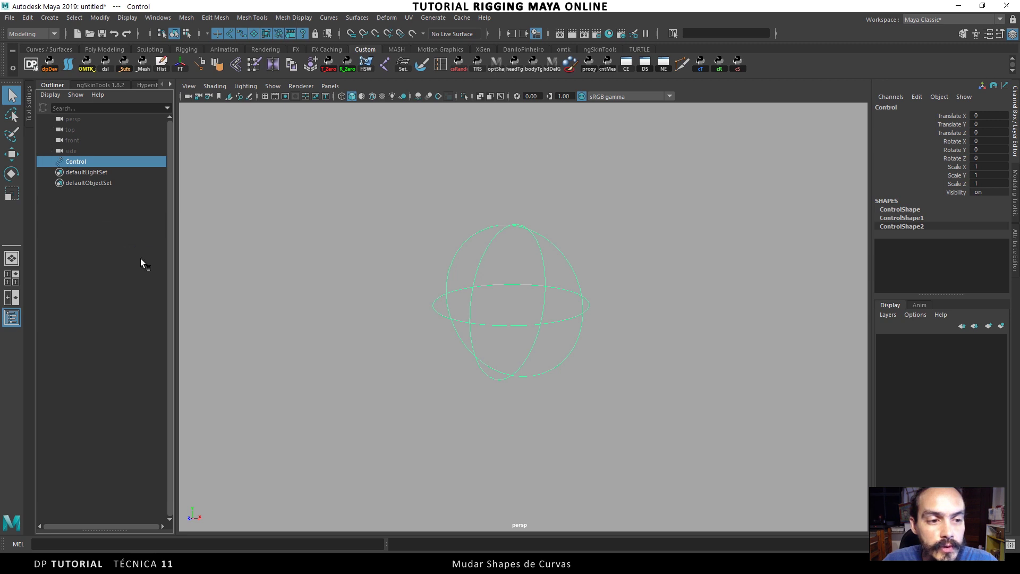
Activate the Move tool on Control and examine the spherical curve from several angles, finishing with it deselected
click(402, 248)
alt+drag(403, 247, 468, 181)
drag(483, 173, 528, 317)
key(w)
click(597, 257)
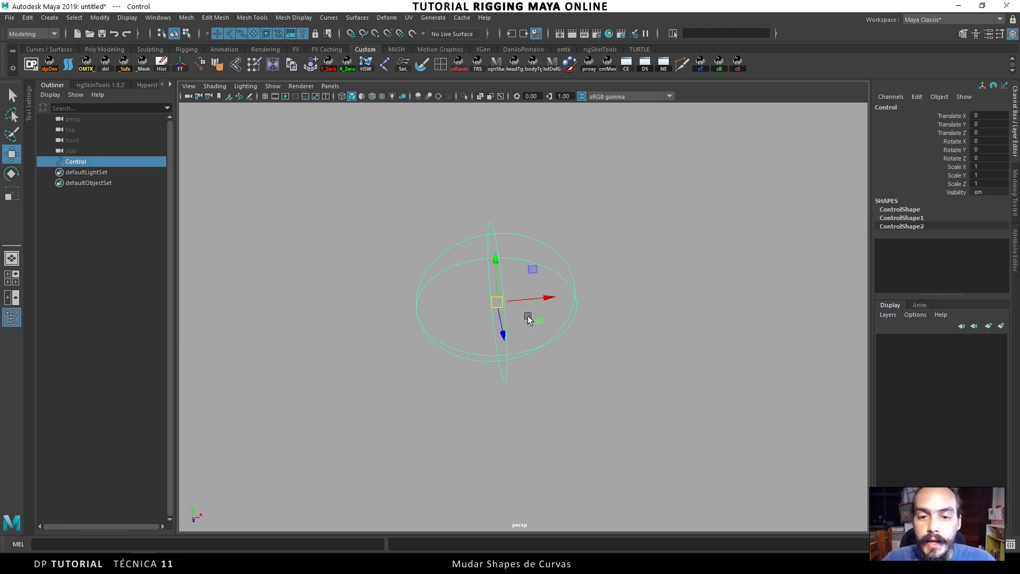
alt+drag(533, 250, 485, 194)
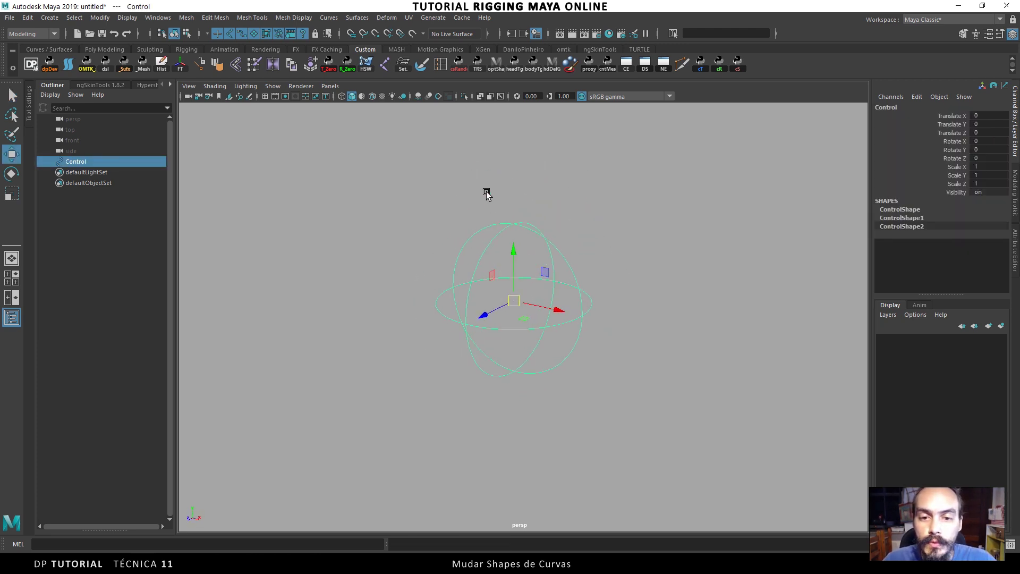
alt+drag(500, 259, 557, 260)
click(557, 260)
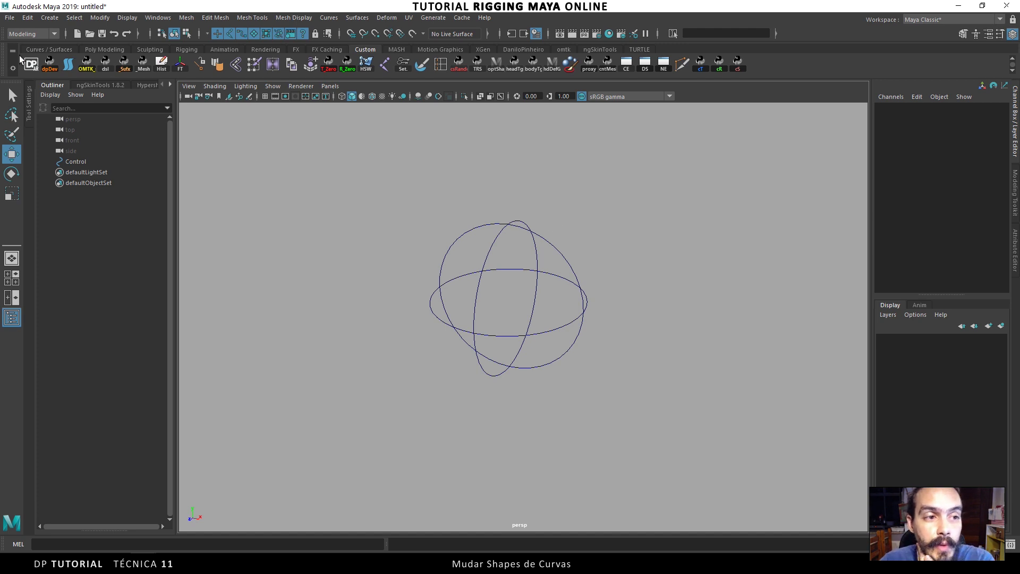
Launch dpAutoRigSystem with its control creation options open, and delete the Control curve from the scene
click(31, 65)
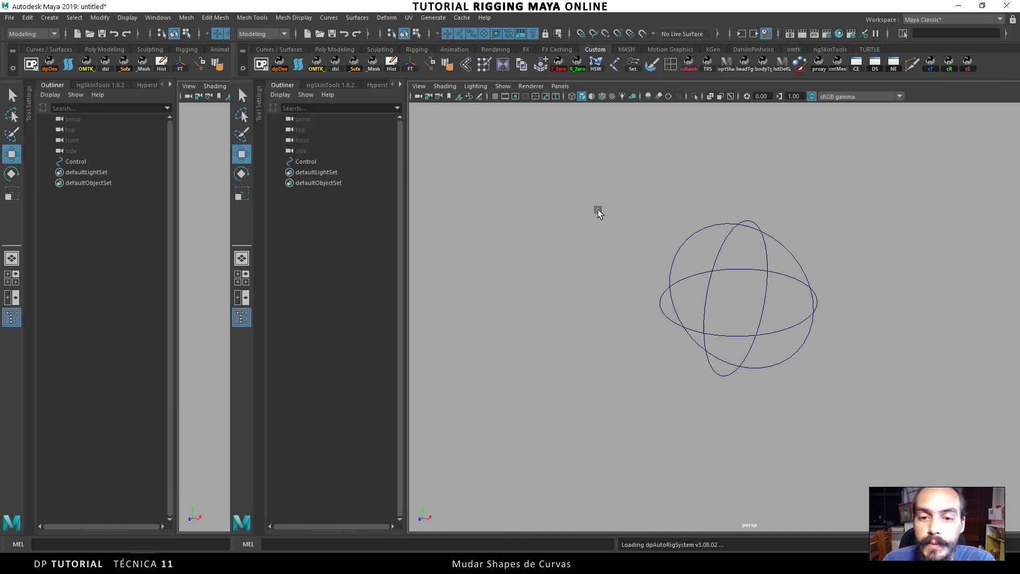
click(633, 318)
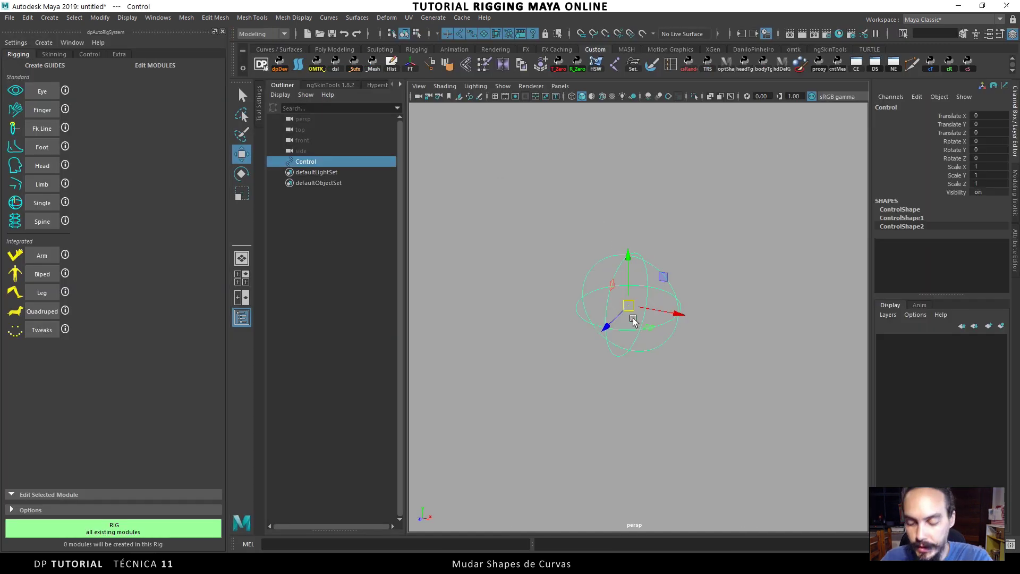
key(Delete)
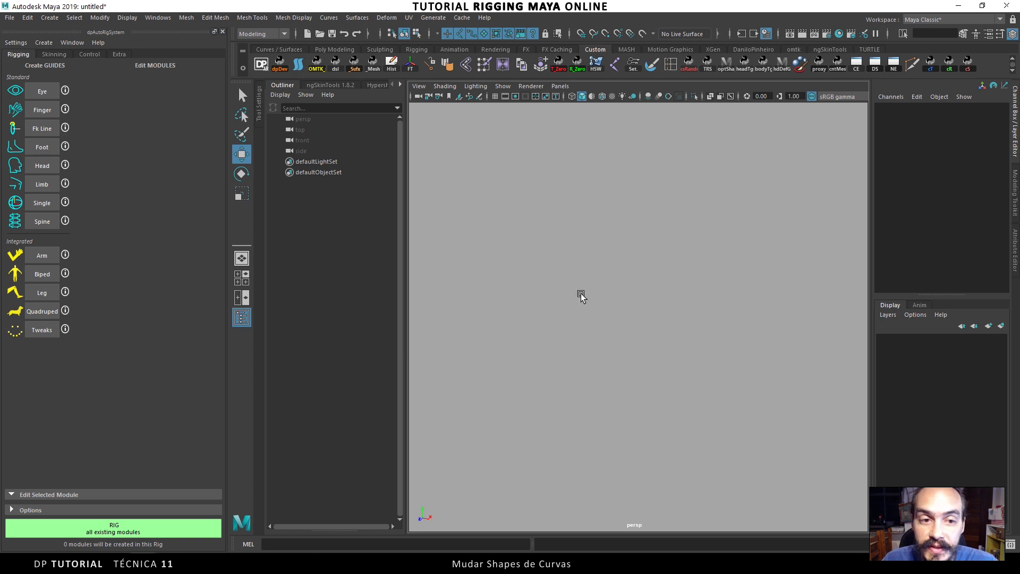
click(91, 55)
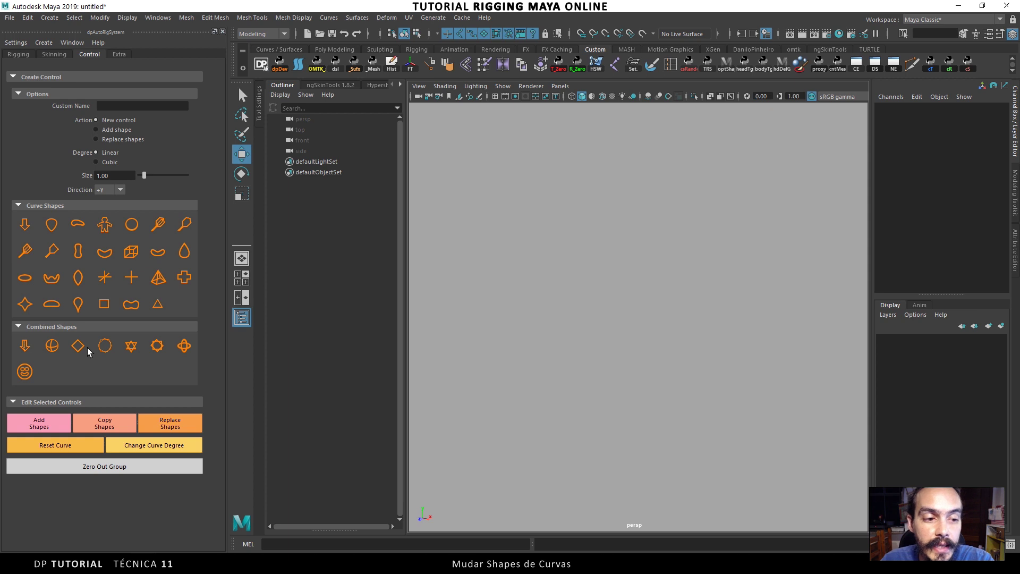
Create a Circle control with Linear degree, view its shape and delete it
click(131, 227)
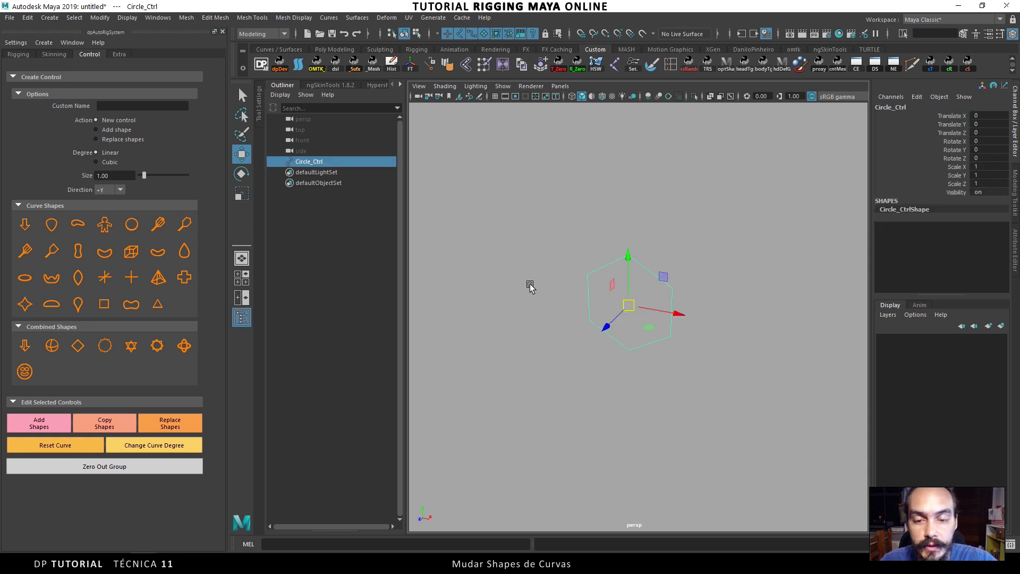
alt+drag(610, 286, 622, 262)
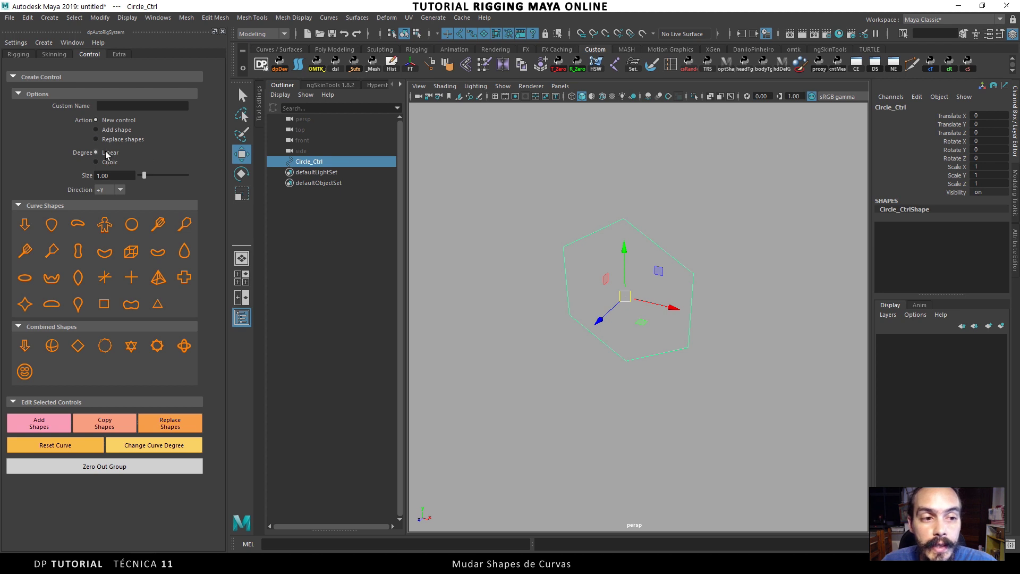
key(Delete)
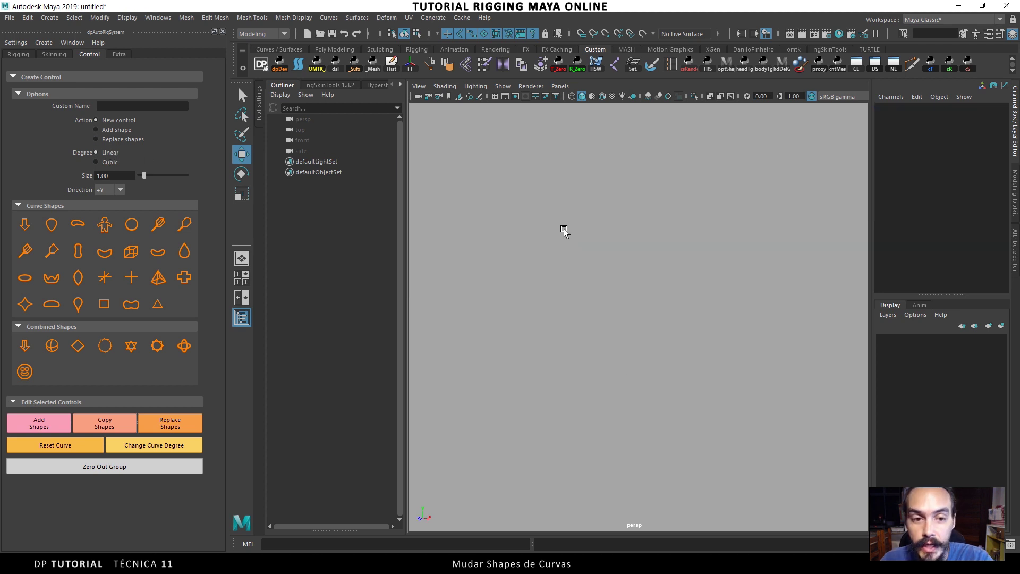
Create a Circle control with Cubic degree, check its control vertices and reselect the curve as an object
click(109, 162)
click(132, 225)
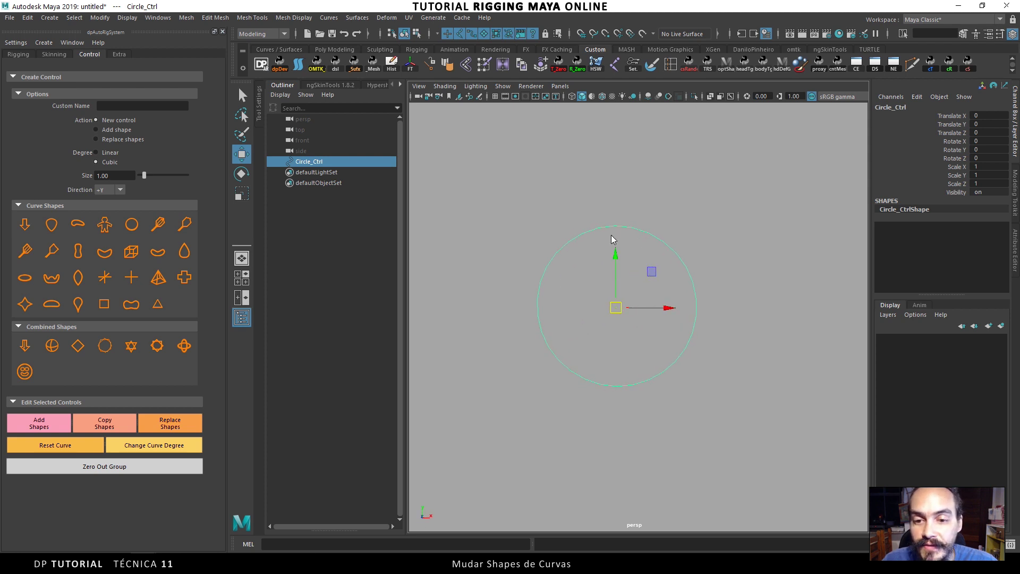
key(F8)
key(F8)
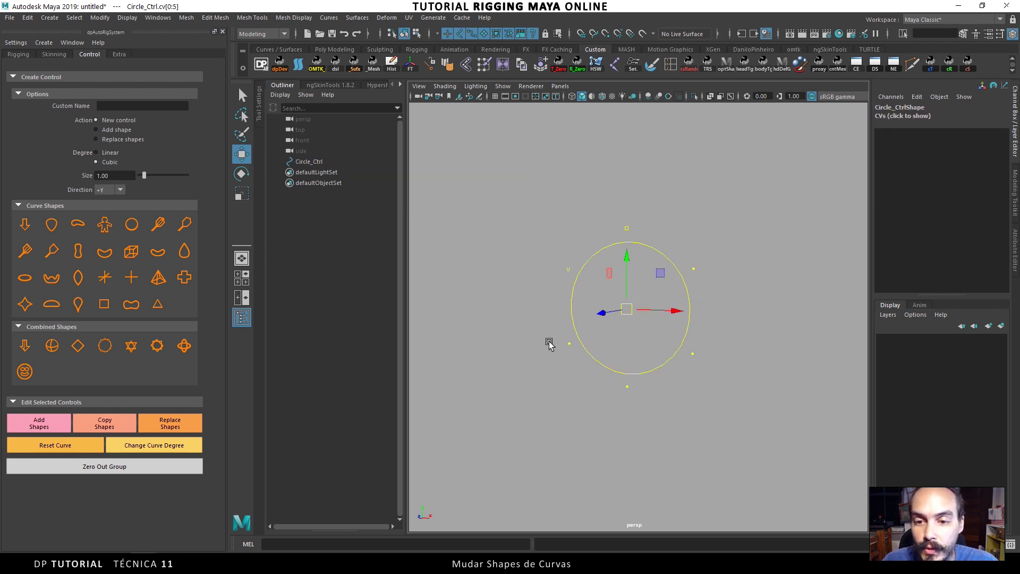
click(699, 218)
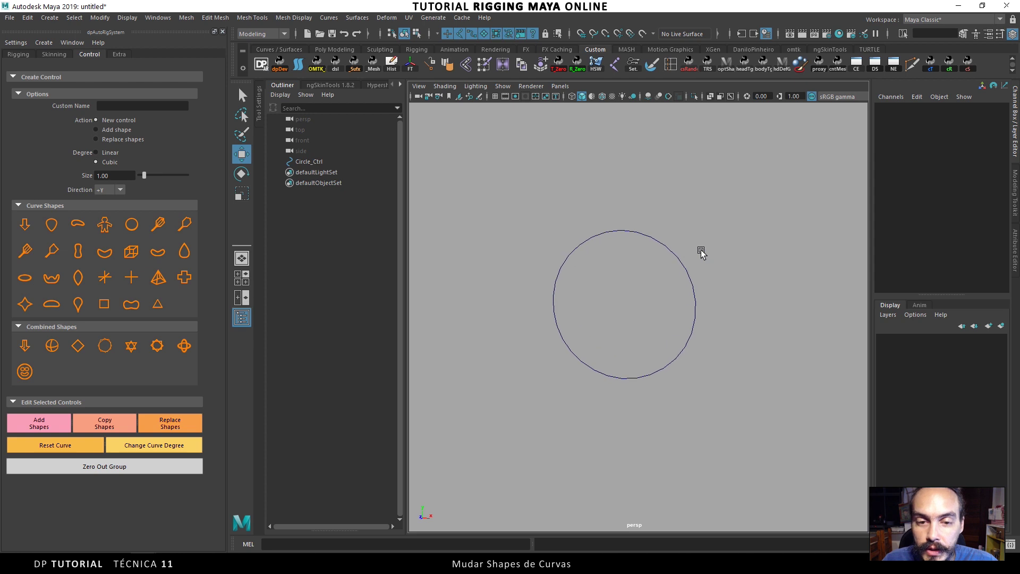
click(689, 265)
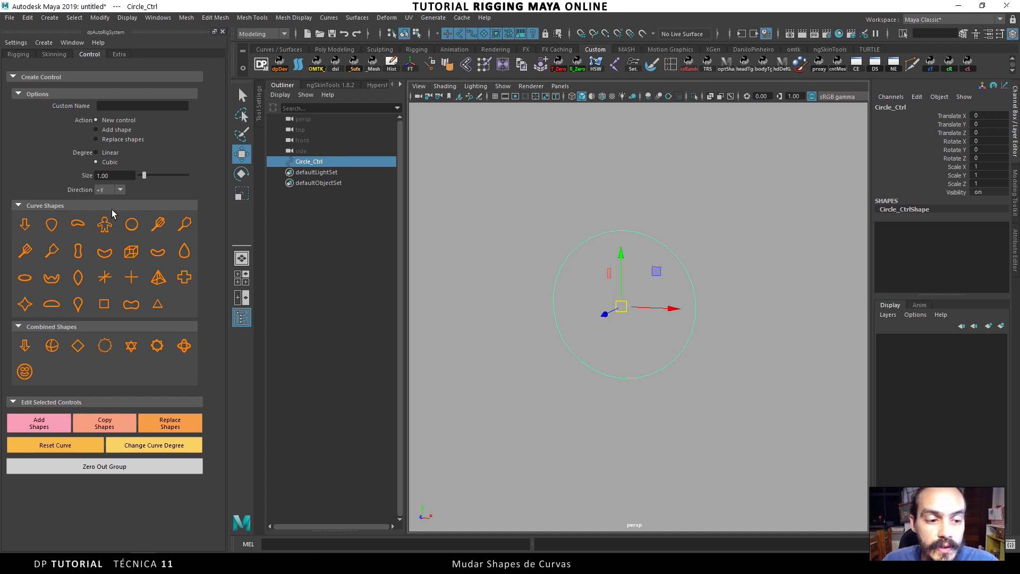
Show the Extra Attributes of the Circle_Ctrl transform in the Attribute Editor
alt+drag(654, 246, 628, 272)
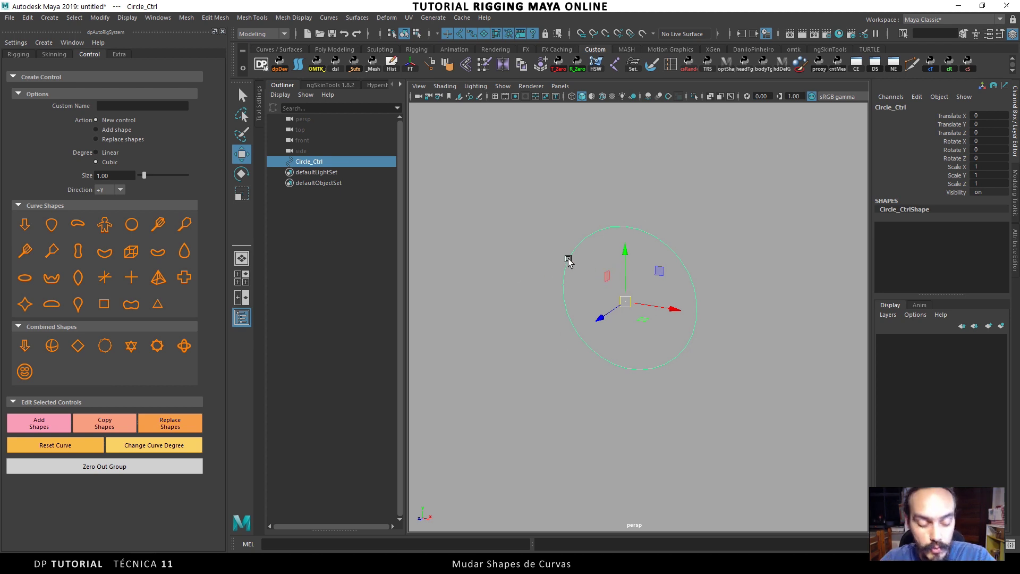
key(ctrl+a)
click(789, 107)
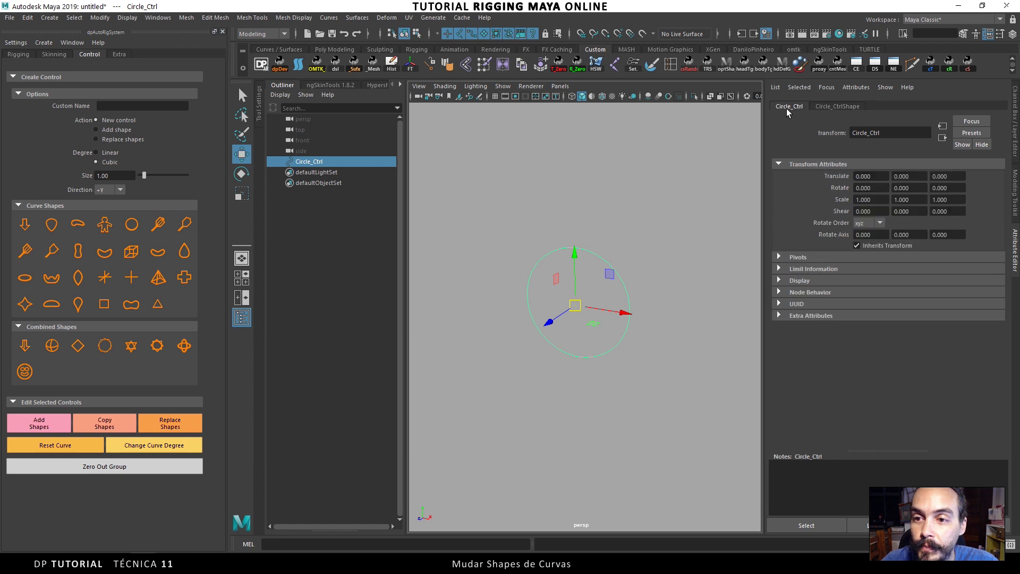
click(814, 315)
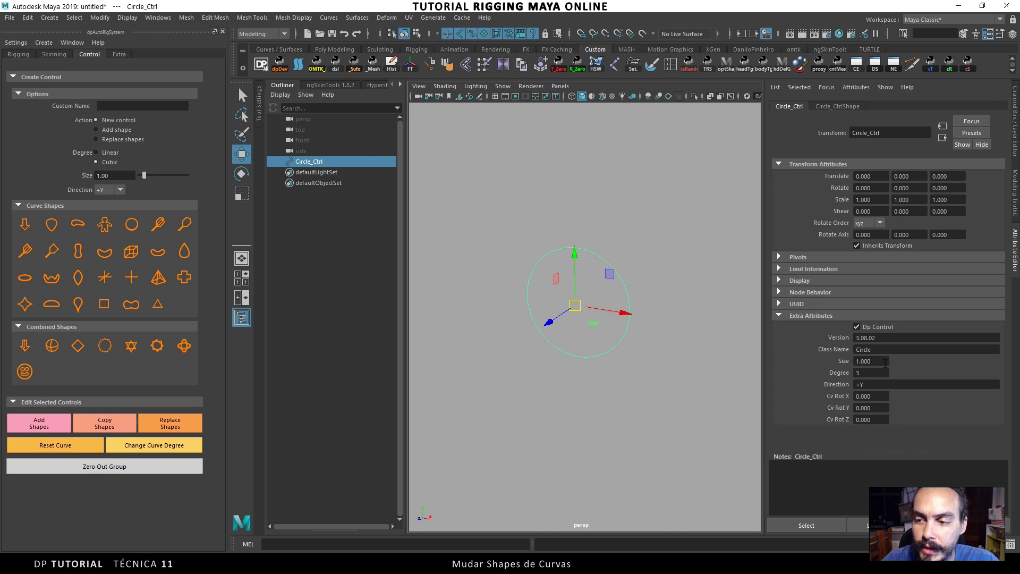
Show Circle_Ctrl's channels in the Channel Box and convert its curve to linear degree
click(1012, 152)
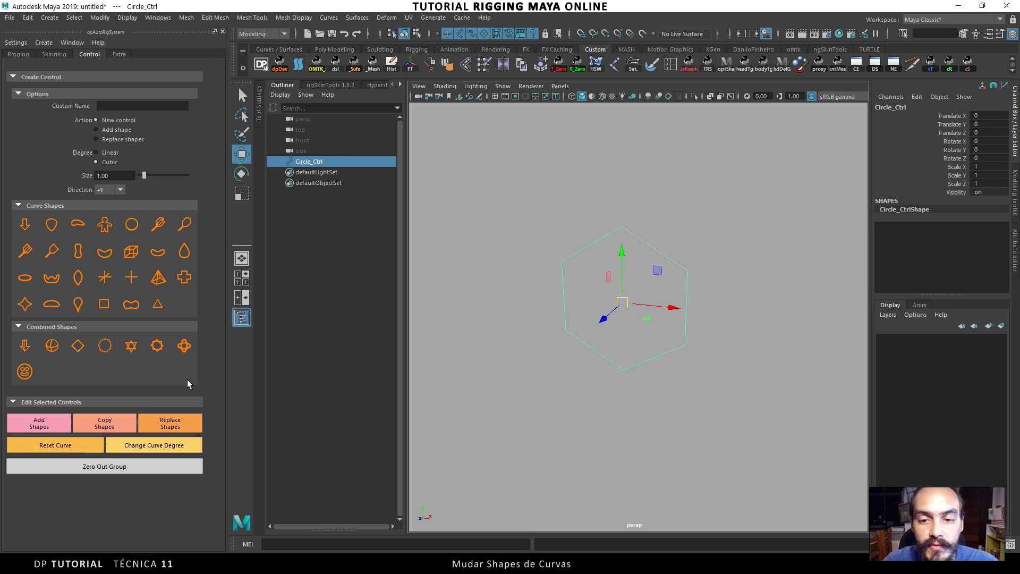
Try reshaping the linear Circle_Ctrl by moving its control vertices, and undo the edit
right_drag(620, 243, 504, 249)
drag(499, 189, 638, 315)
drag(593, 244, 535, 166)
key(ctrl+z)
key(ctrl+z)
key(ctrl+z)
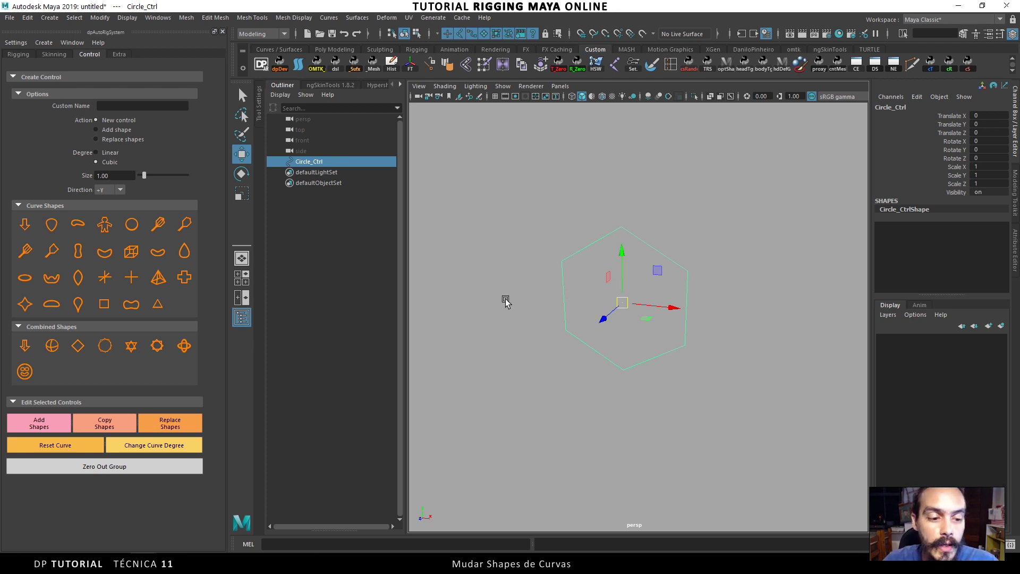
Create a zero-out group for Circle_Ctrl, expand its hierarchy and select the new parent group
click(138, 467)
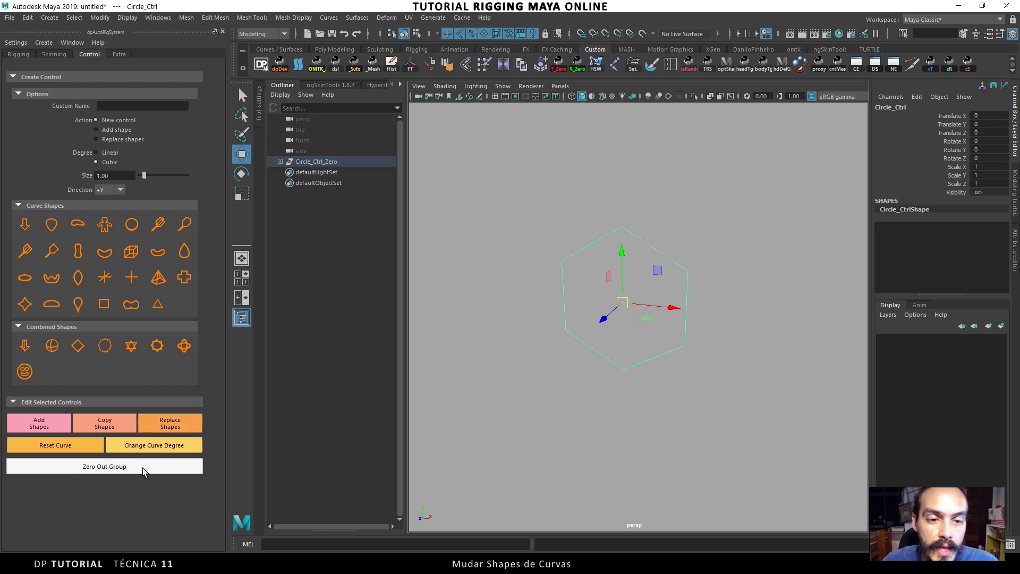
click(280, 161)
click(321, 161)
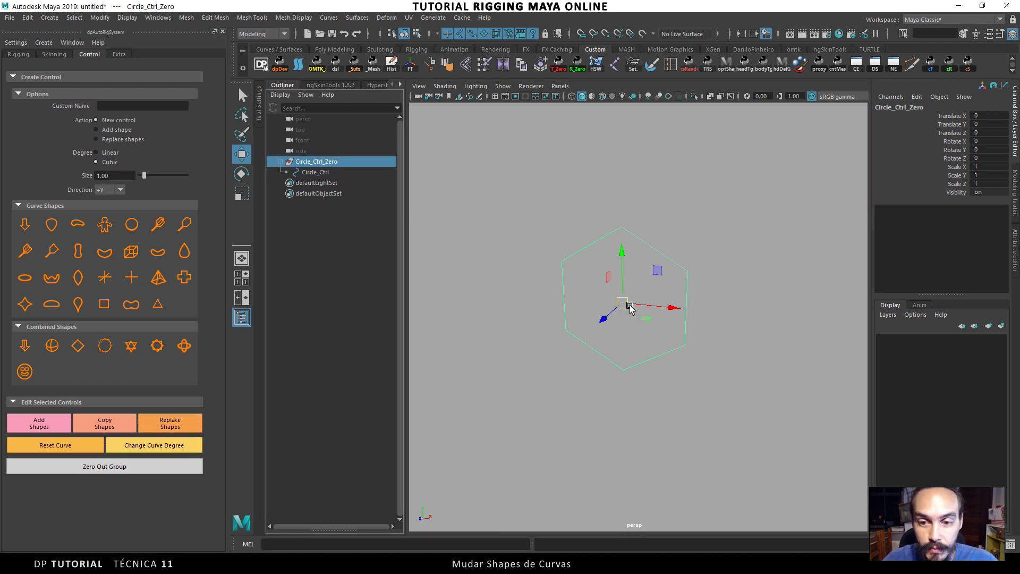
Move Circle_Ctrl_Zero to about X 1.05, Y 1.38, Z -0.454 and select its child Circle_Ctrl
drag(631, 307, 745, 182)
drag(718, 317, 715, 200)
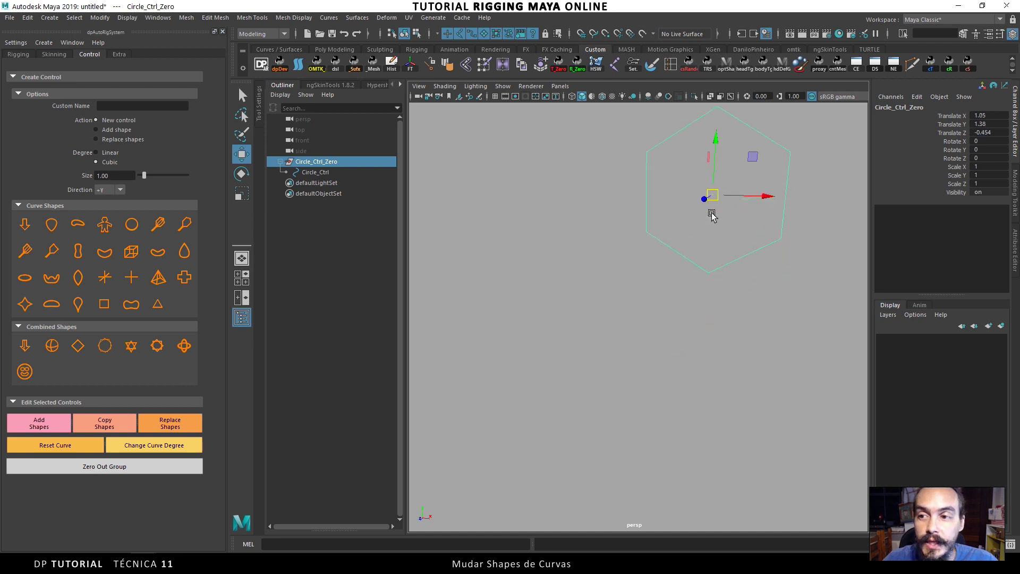
key(Down)
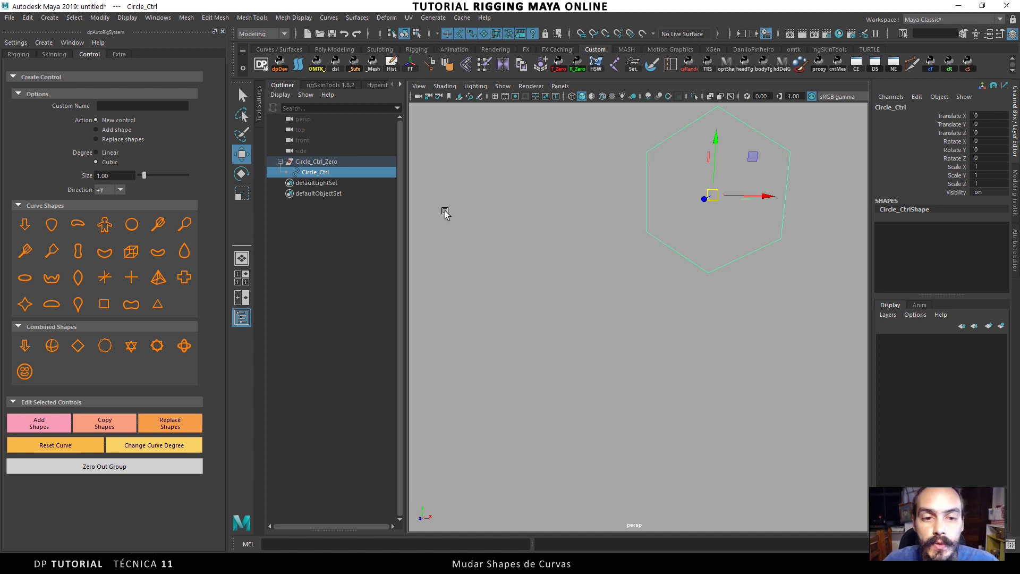
alt+drag(629, 257, 579, 250)
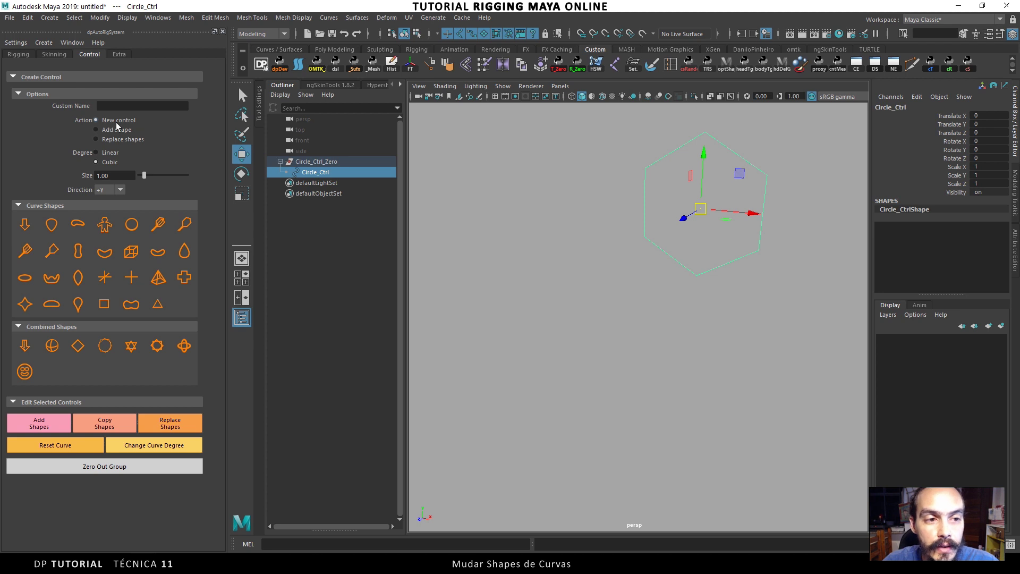
Create a cubic combined sphere control with the custom name Bola
click(125, 105)
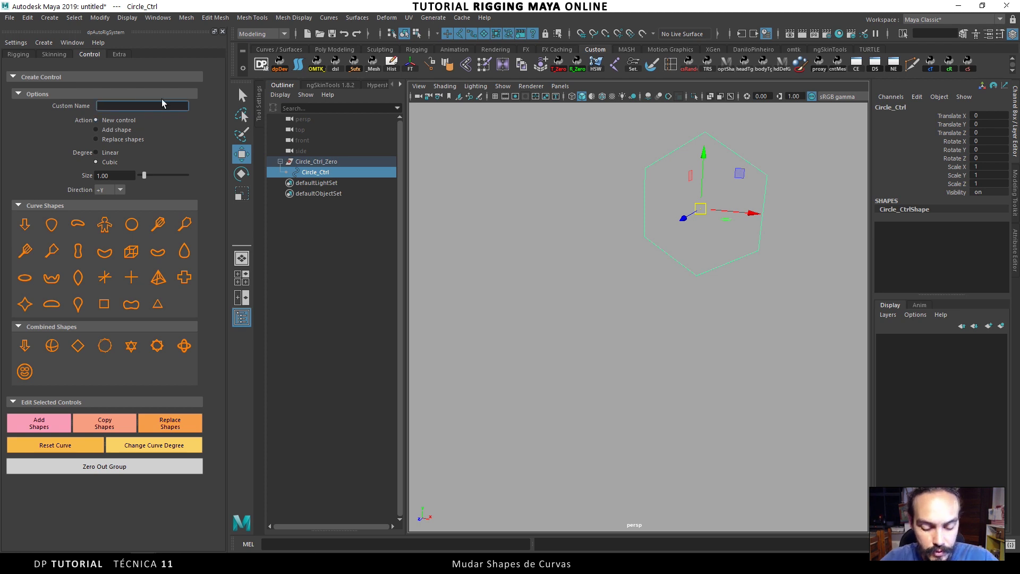
text(Bal)
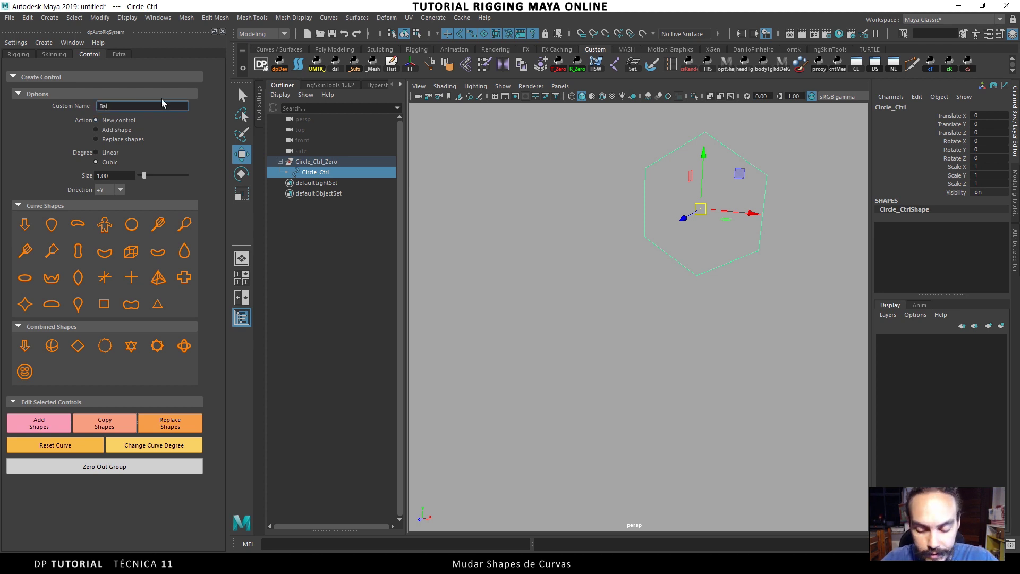
key(BackSpace)
key(BackSpace)
text(ola)
key(Return)
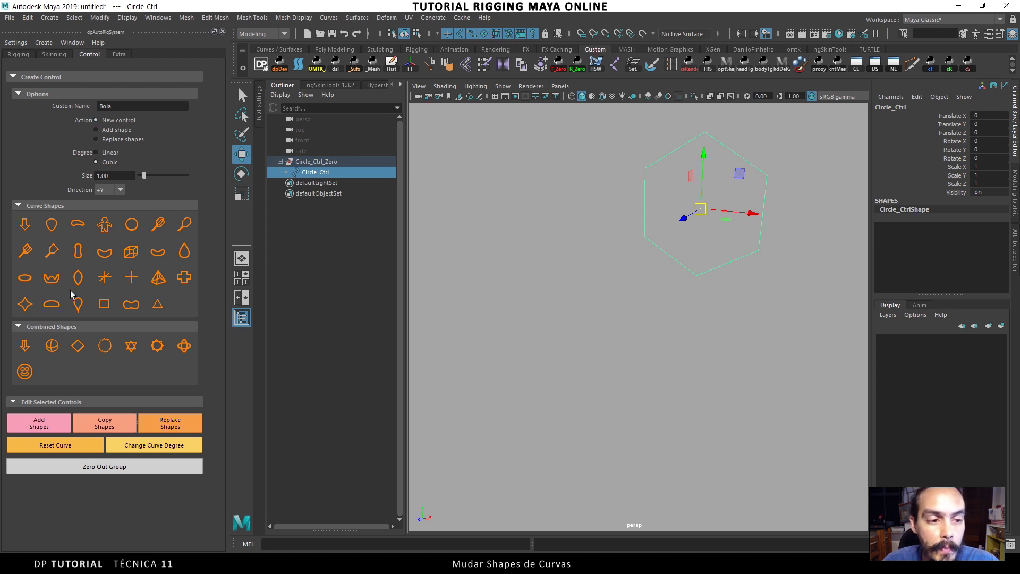
click(52, 348)
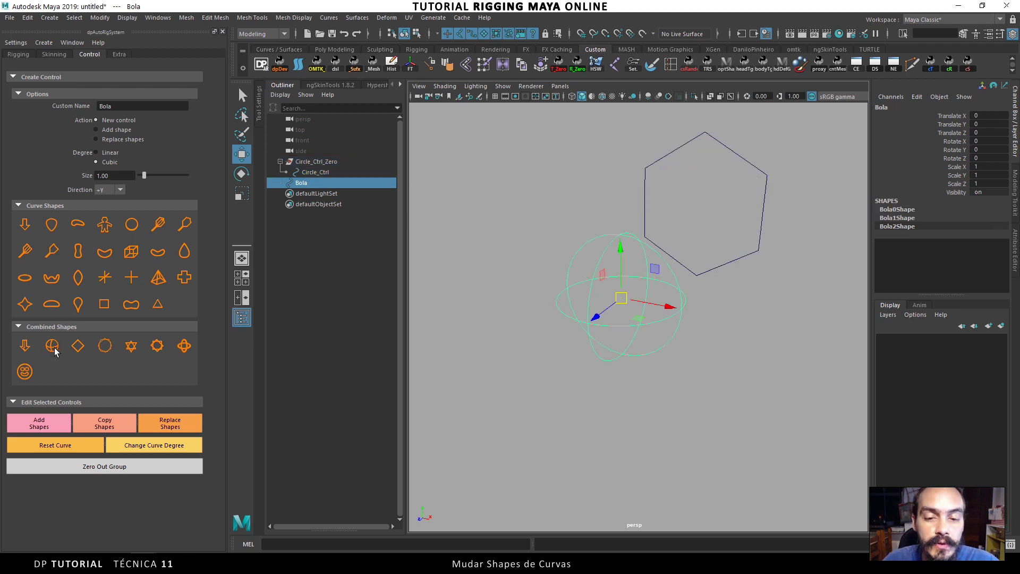
Try moving the Bola control away from the origin, and undo the move
click(553, 219)
click(599, 278)
drag(619, 296, 583, 292)
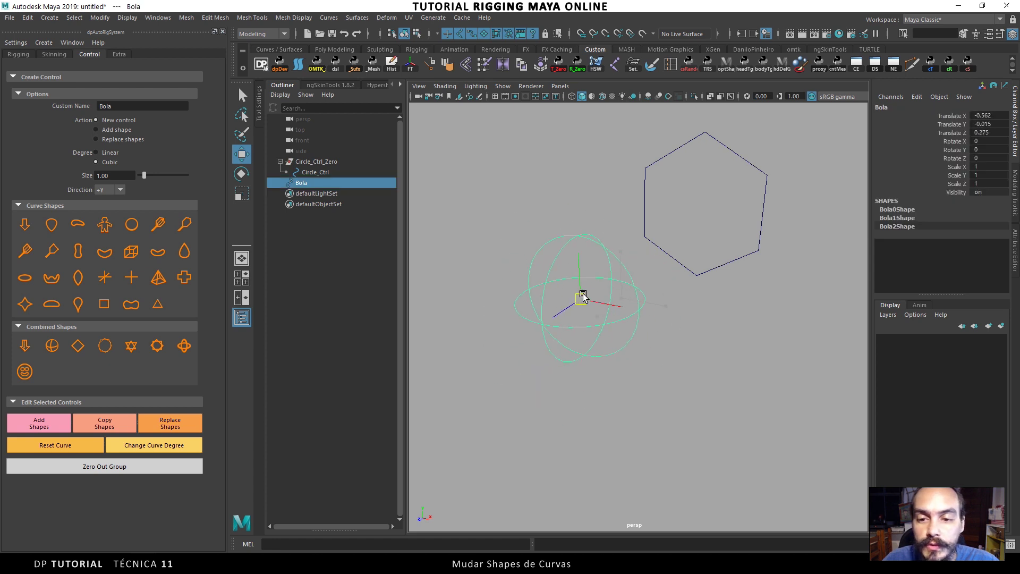
key(ctrl+z)
Display shape nodes in the Outliner, examine each of Bola's shapes, and hide the shape nodes again
right_click(327, 188)
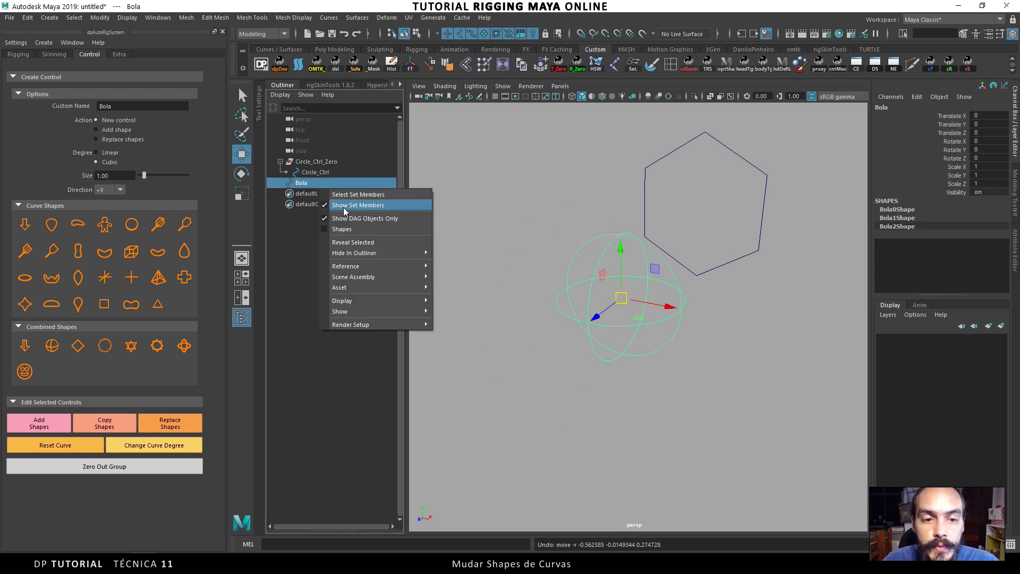
click(352, 230)
click(280, 182)
click(323, 194)
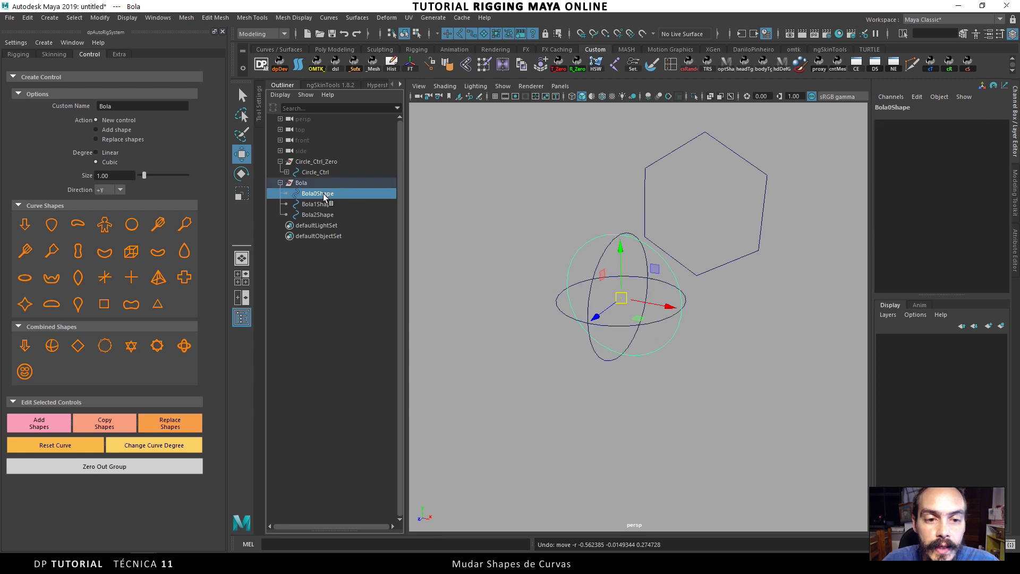
click(327, 204)
click(328, 215)
click(326, 194)
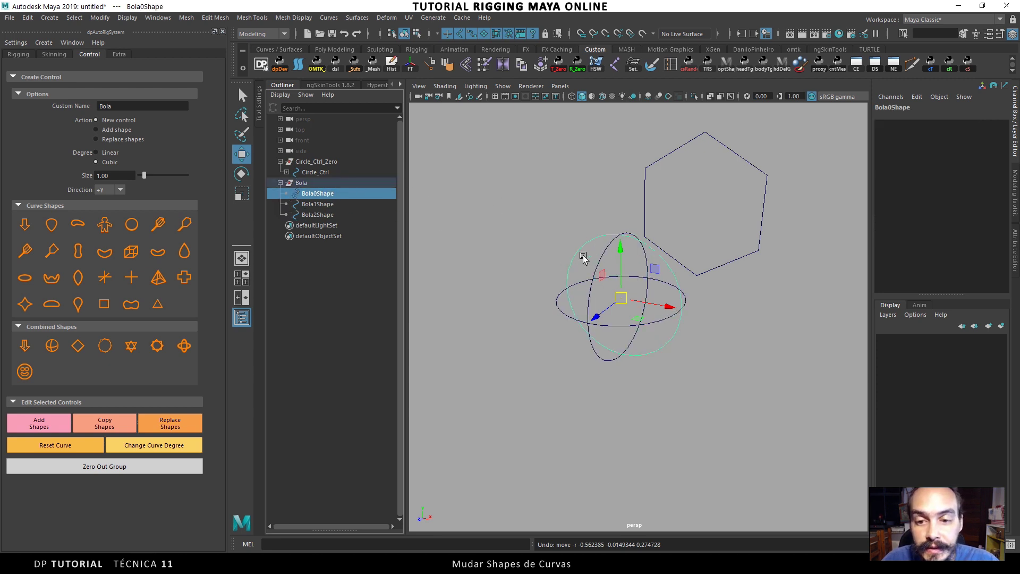
right_click(310, 186)
click(344, 204)
click(576, 269)
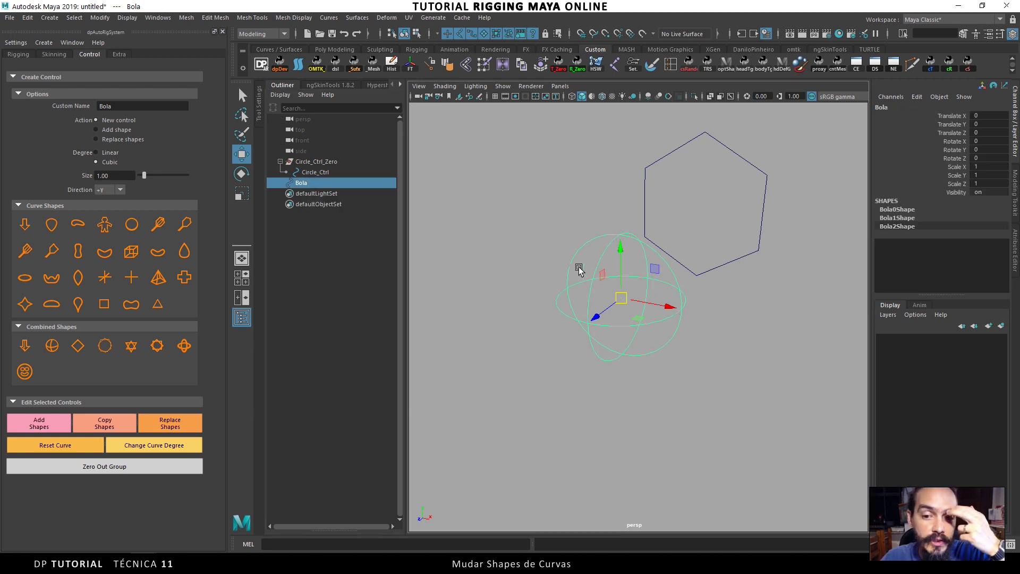
click(538, 222)
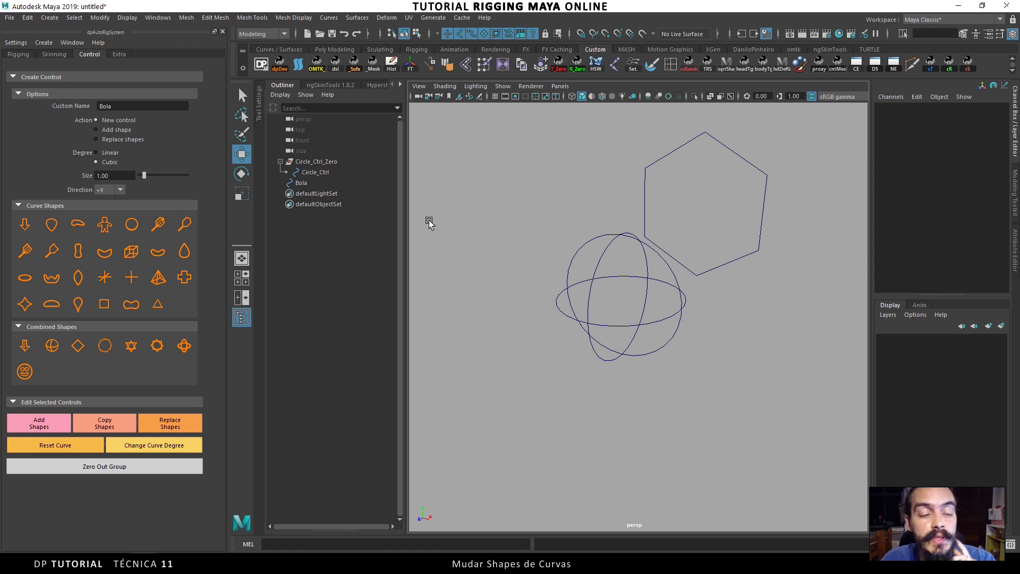
Set the control creation action to Add shape and select Circle_Ctrl as the target
click(126, 130)
click(644, 158)
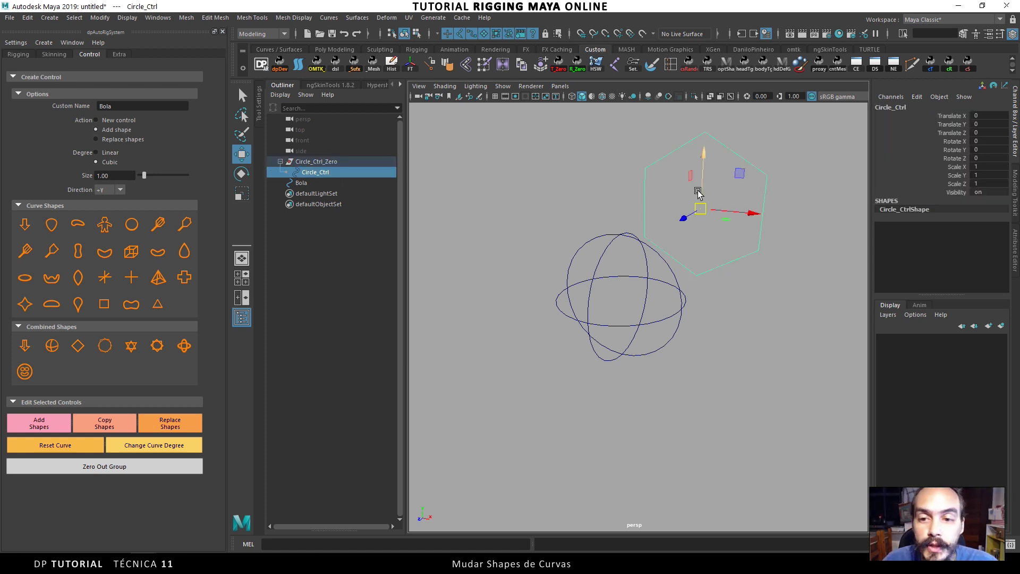
alt+middle_drag(654, 212, 628, 228)
alt+drag(627, 229, 599, 217)
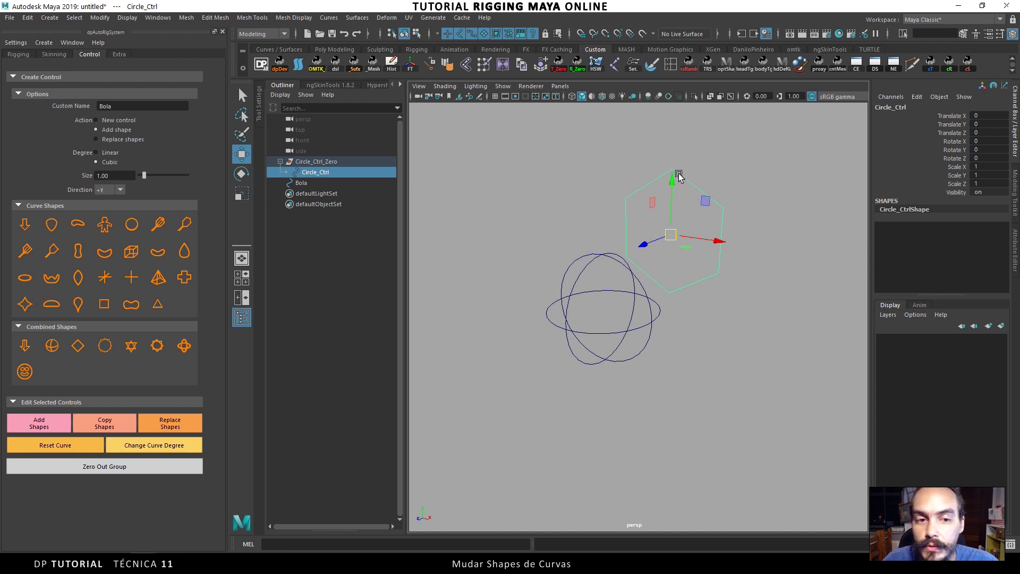
right_click(306, 172)
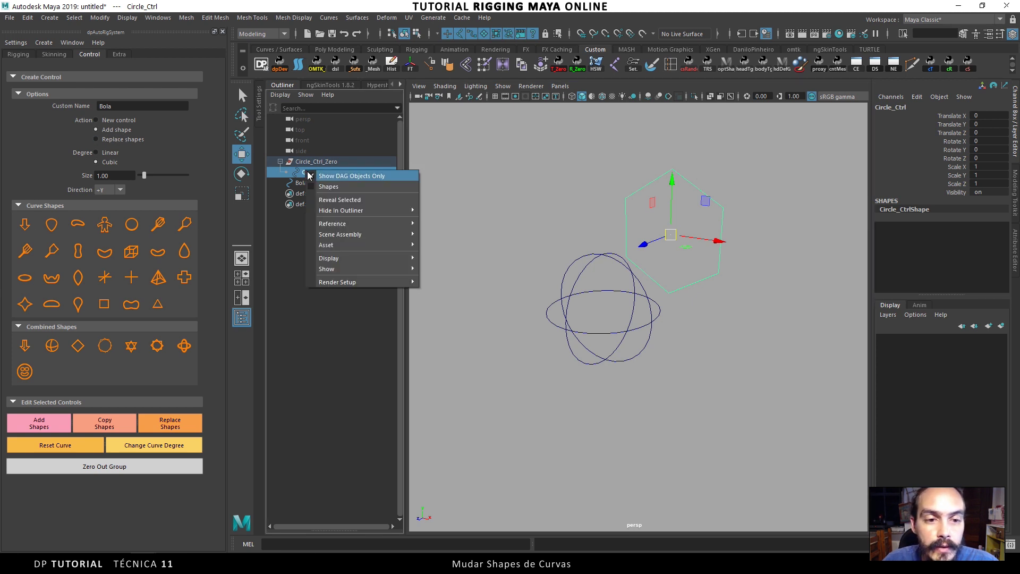
click(343, 177)
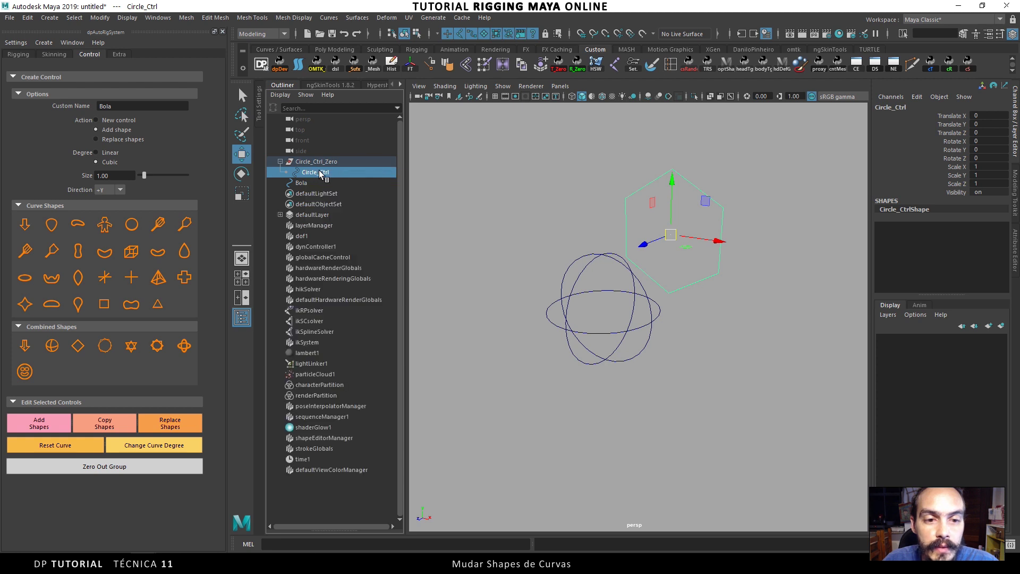
right_click(320, 172)
click(345, 178)
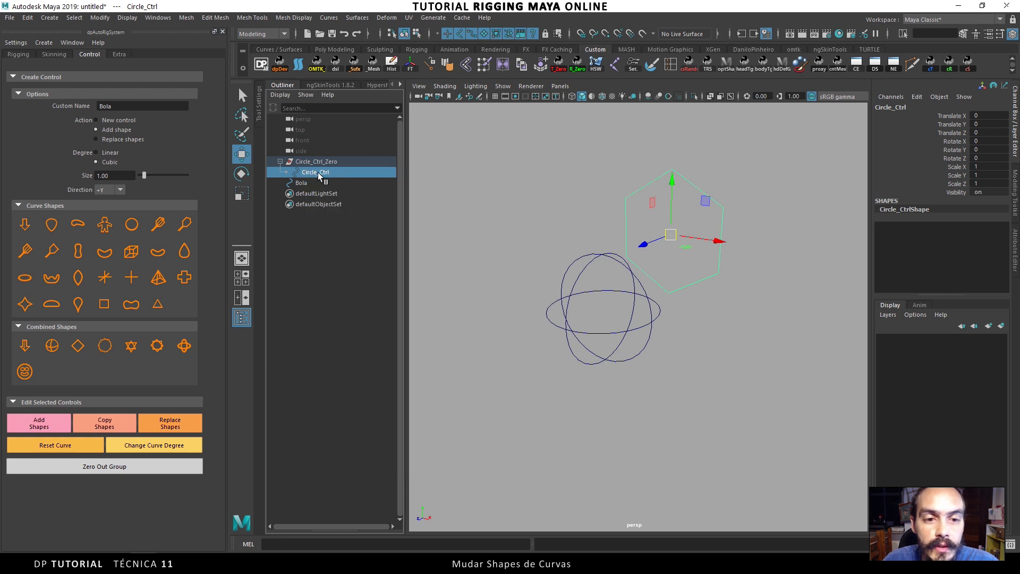
Add a cubic arrow shape to Circle_Ctrl and check the shapes listed under its transform
click(25, 225)
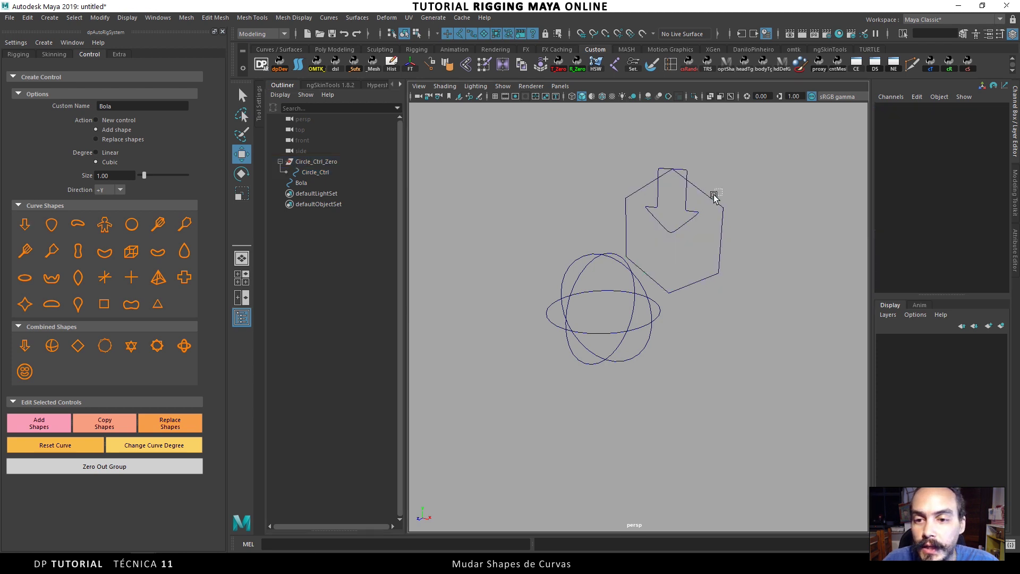
alt+drag(645, 223, 638, 268)
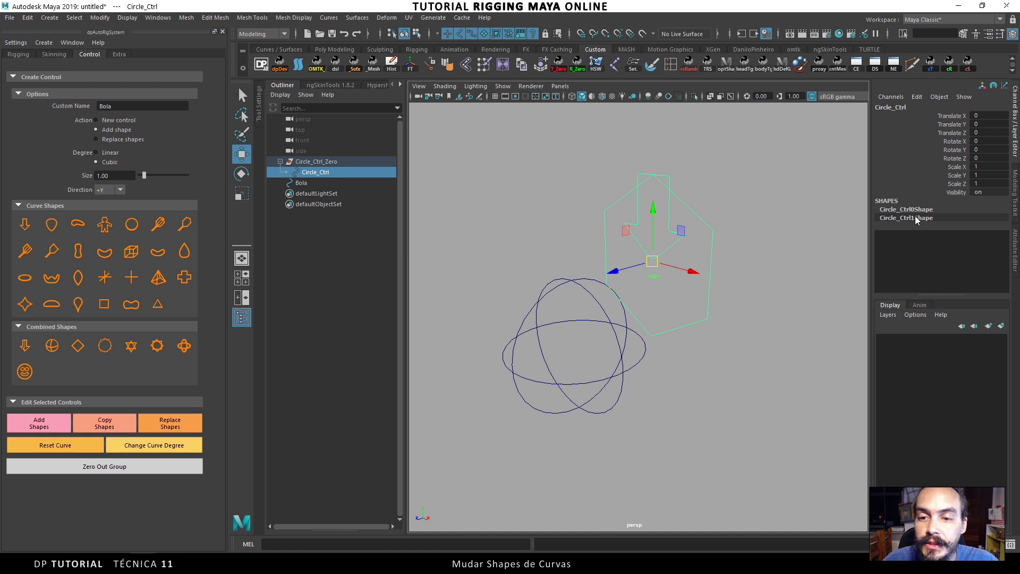
click(733, 197)
Replace all of Circle_Ctrl's shapes with a single cubic cube using the Replace shapes action
click(659, 213)
alt+drag(659, 213, 687, 233)
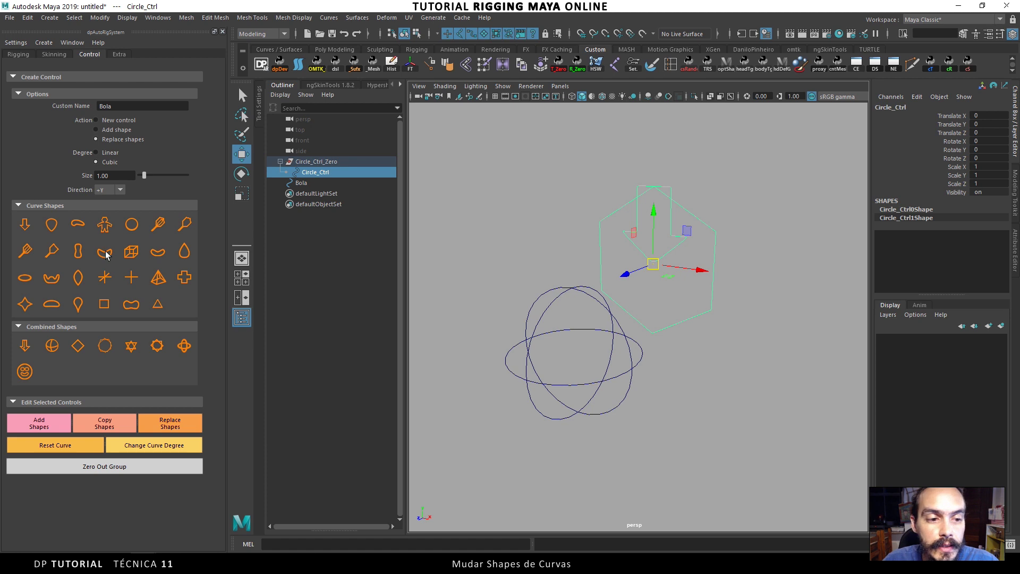
click(132, 253)
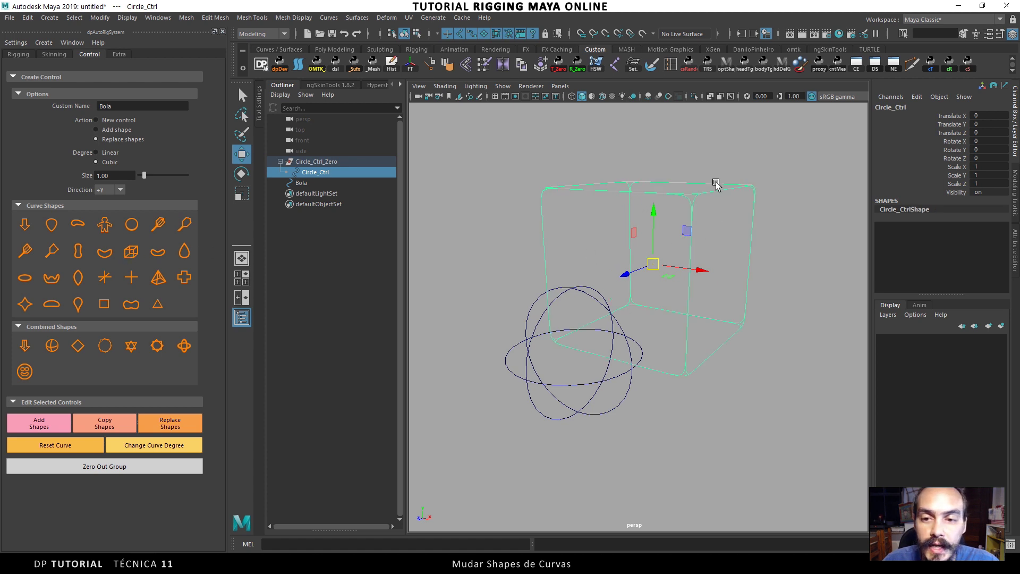
Display the cubic cube's control vertices, select the upper ones to examine them, and return to object mode
alt+drag(795, 212, 715, 207)
click(668, 200)
key(F8)
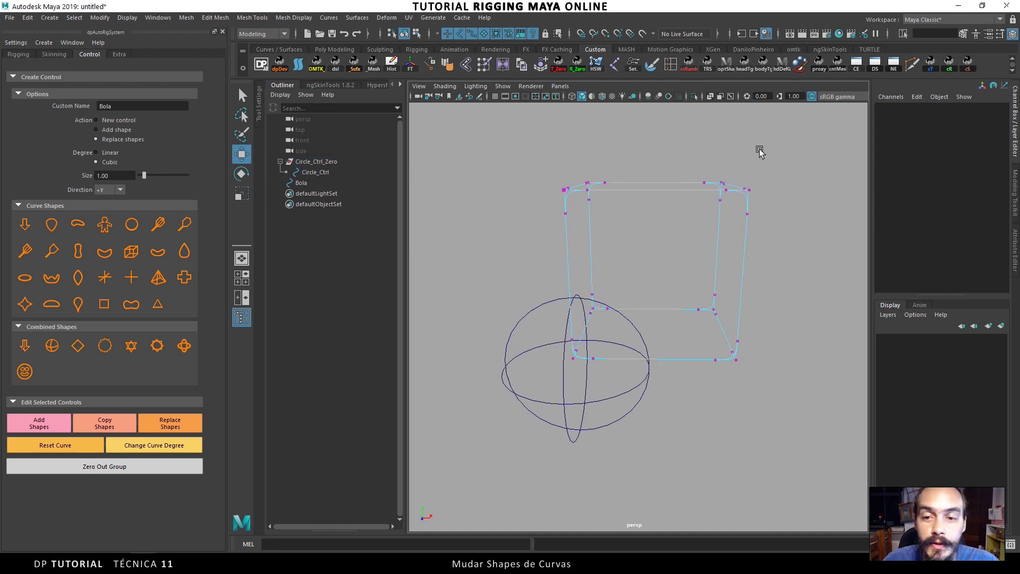
drag(759, 148, 533, 256)
alt+drag(686, 243, 643, 251)
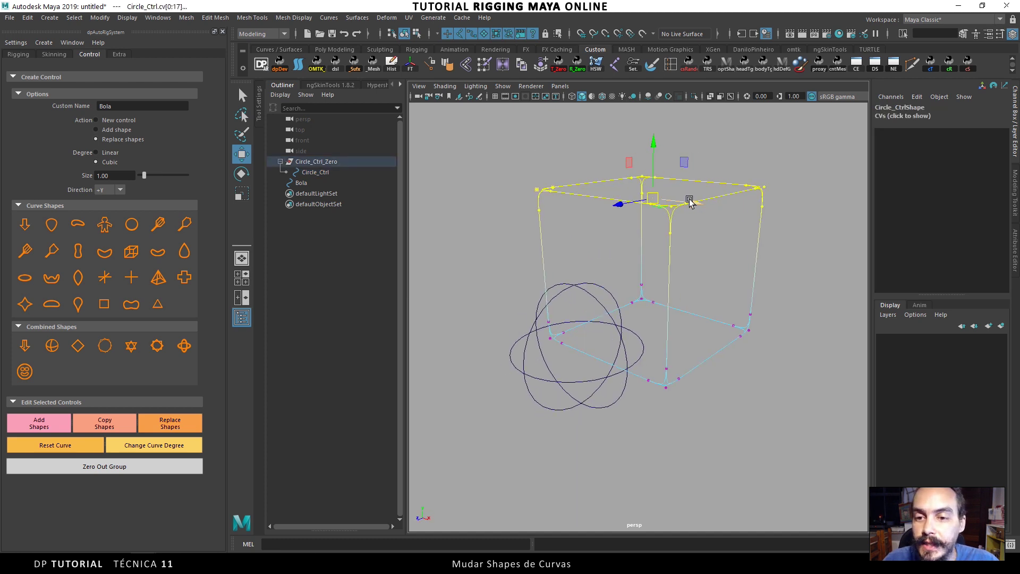
key(F8)
Reselect Circle_Ctrl and replace its shape with a cube of Linear degree
click(763, 153)
alt+drag(764, 153, 729, 219)
click(730, 218)
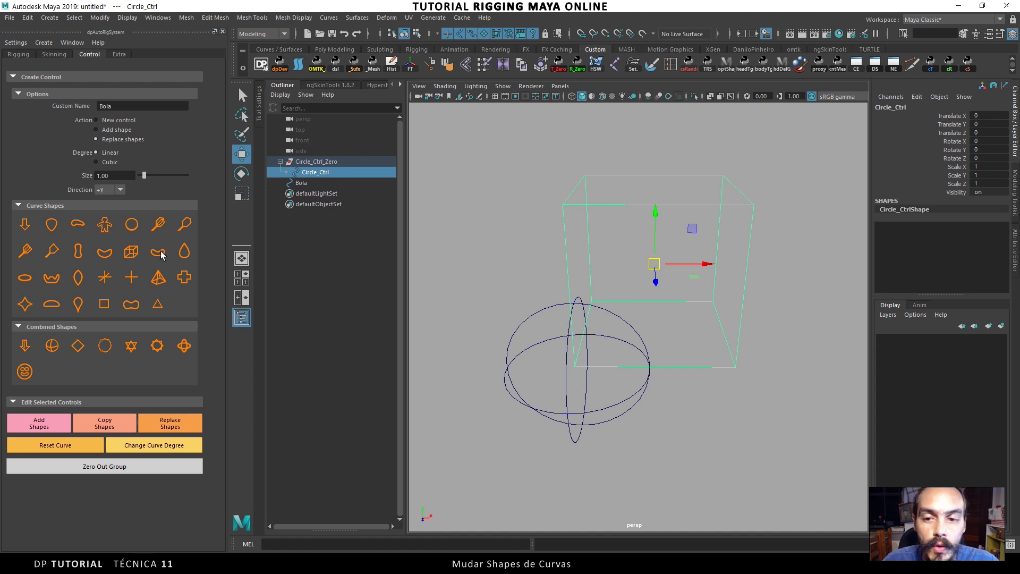
alt+drag(627, 222, 652, 204)
Display the linear cube's control vertices, select the upper ones to examine them, and leave component mode
click(724, 188)
click(716, 189)
key(F8)
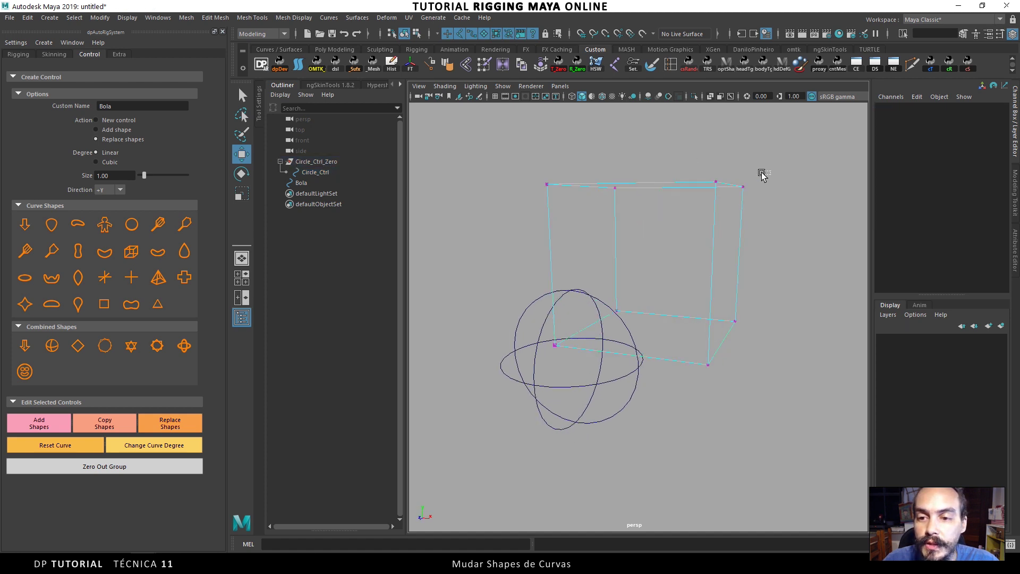
drag(763, 175, 519, 214)
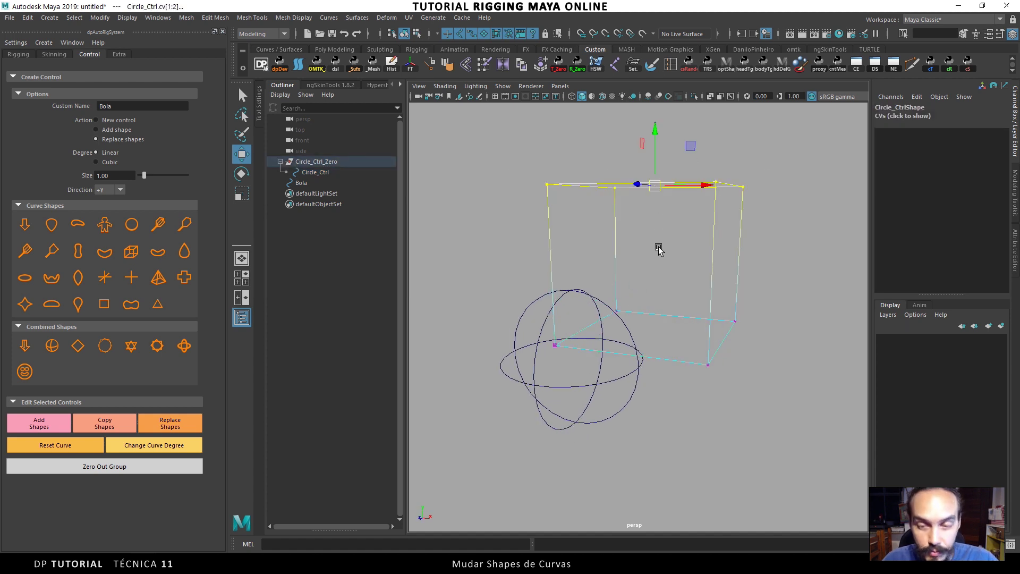
key(F8)
click(774, 175)
Select Circle_Ctrl and move it away from Bola to about X 1.386, Y 0.39, Z -0.576
alt+drag(689, 211, 704, 230)
click(728, 203)
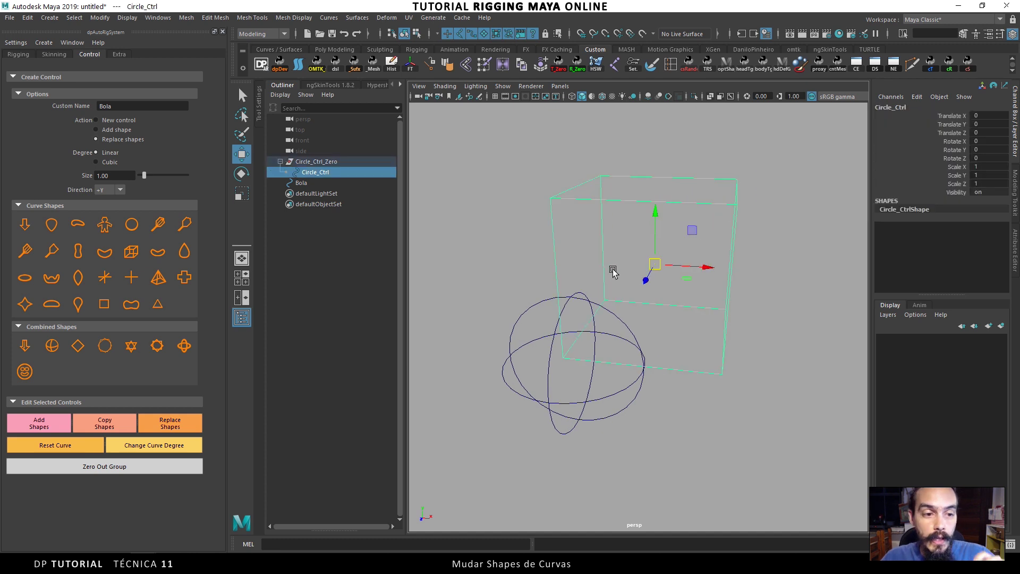
alt+drag(668, 264, 662, 243)
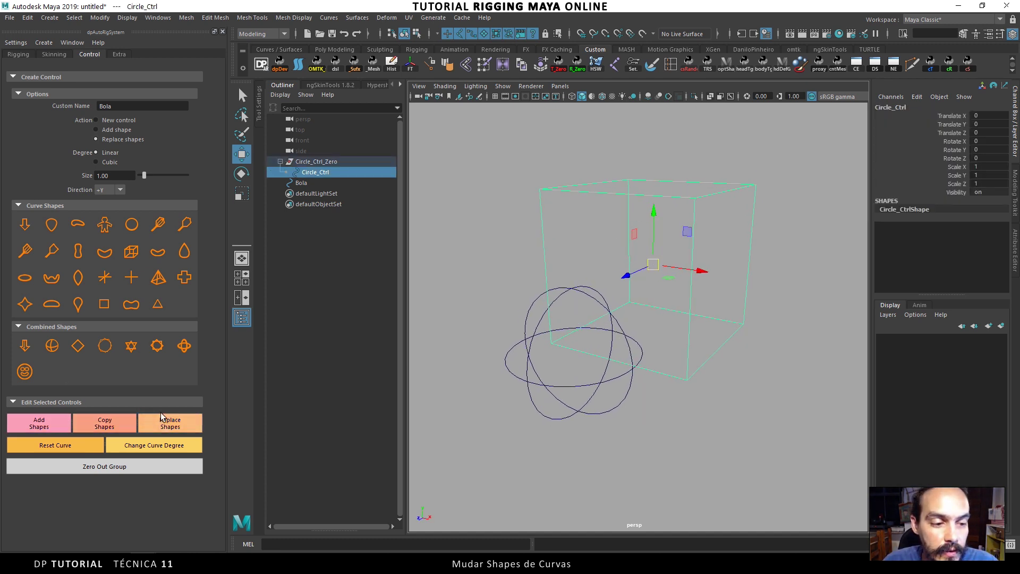
alt+drag(609, 285, 694, 290)
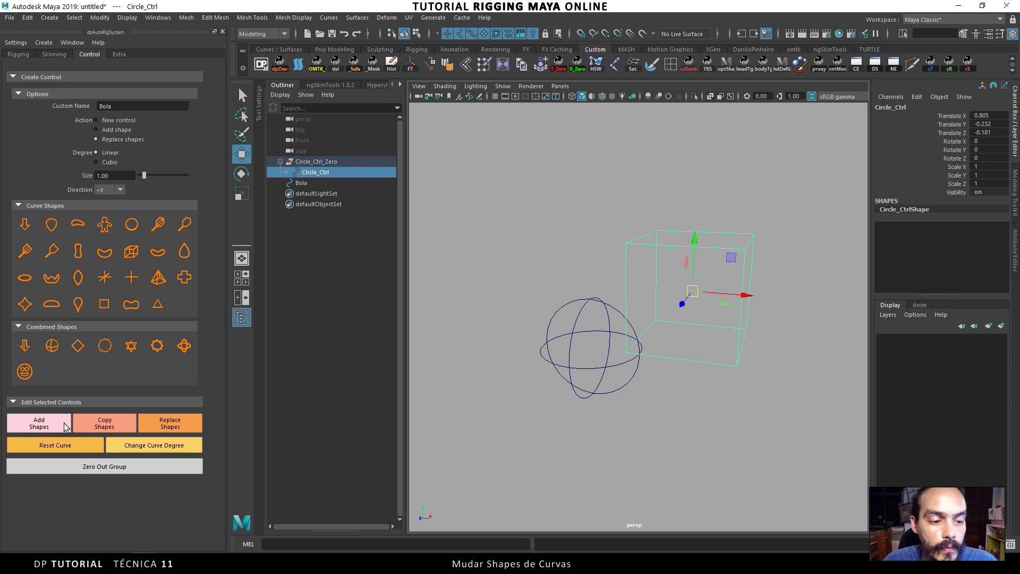
alt+middle_drag(671, 266, 686, 246)
drag(708, 266, 711, 260)
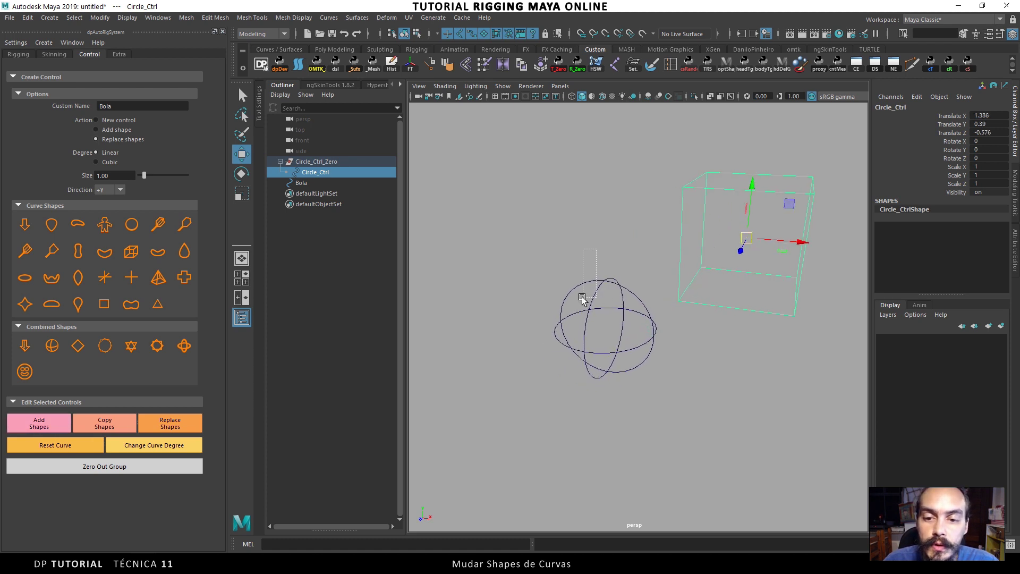
Add Circle_Ctrl's cube shape to Bola with Add Shapes, and select Bola to check its combined shapes
shift+click(599, 301)
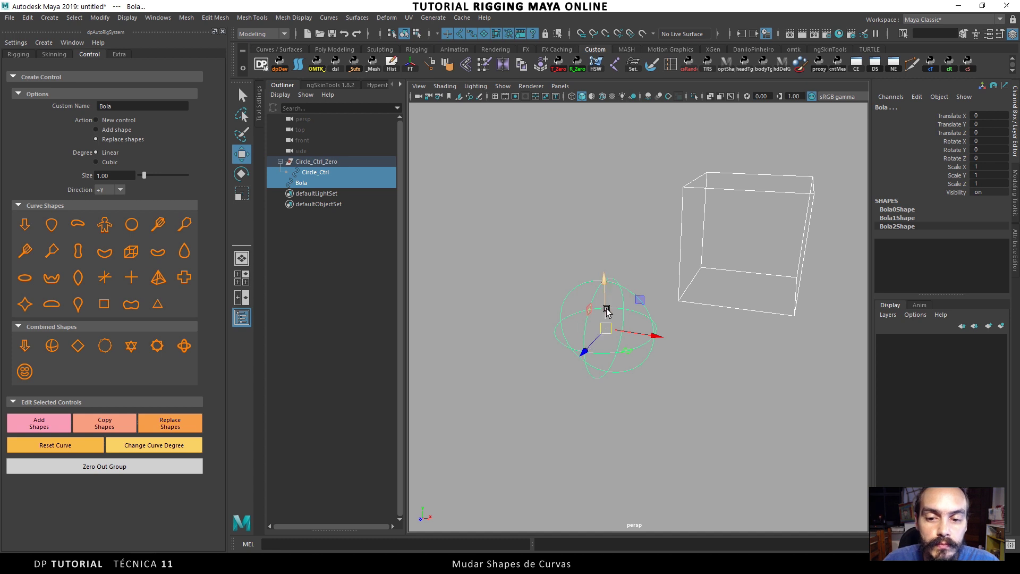
click(55, 426)
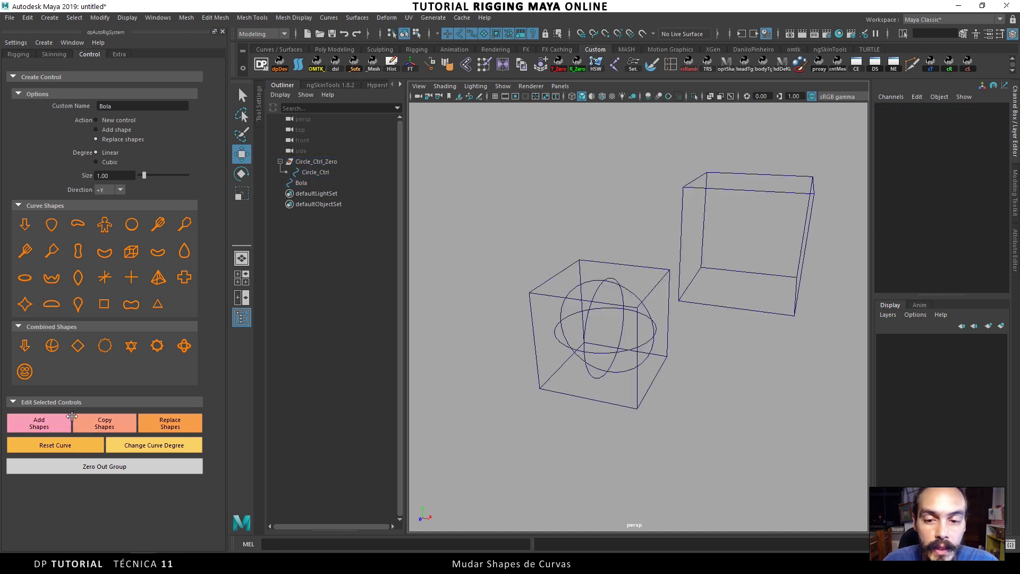
click(619, 303)
alt+drag(599, 333, 617, 319)
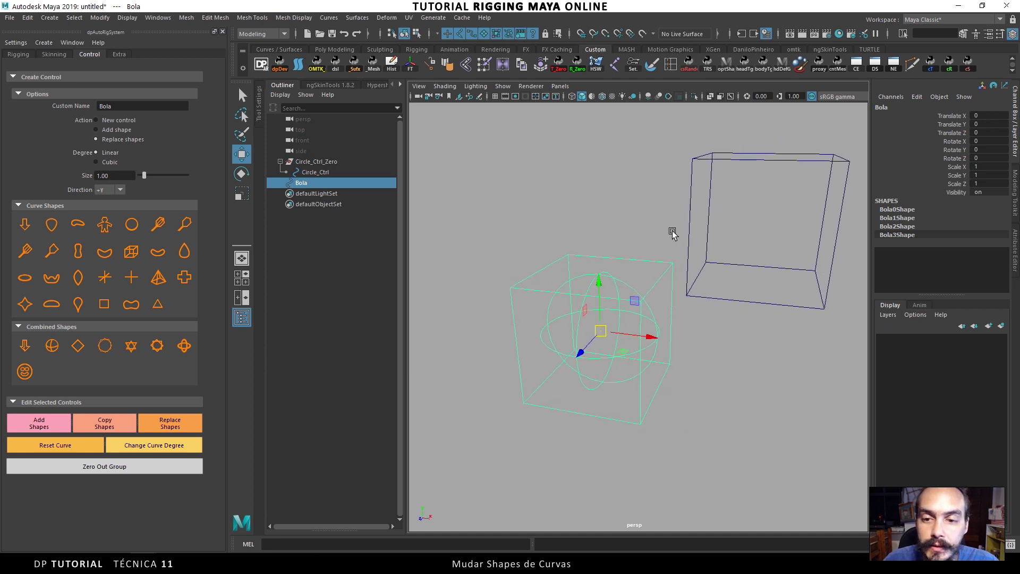
Replace Circle_Ctrl's cube with the linear human-figure shape and move it to about X -3.16, Y 1.219, Z 0.569
click(707, 198)
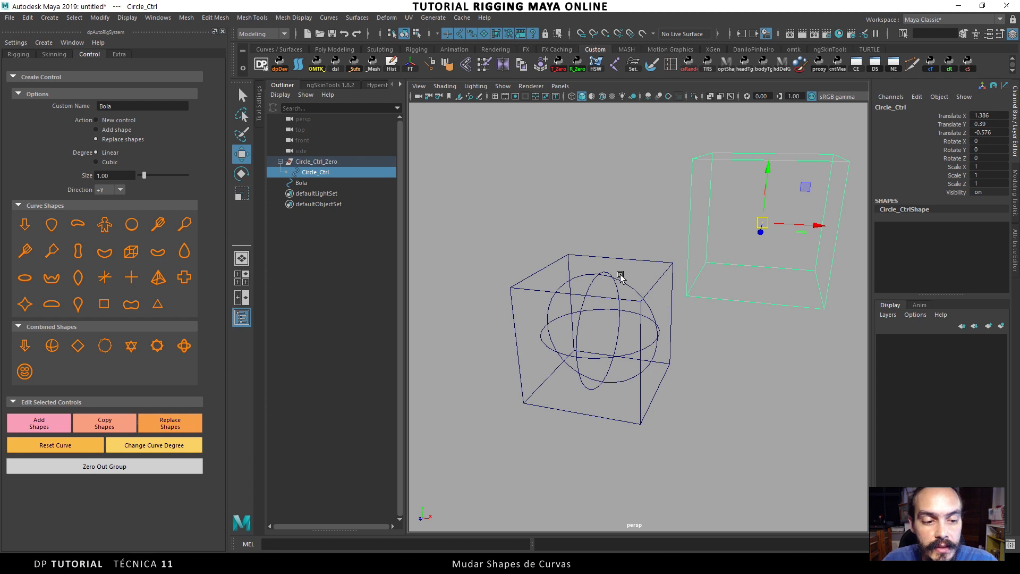
alt+drag(629, 273, 601, 282)
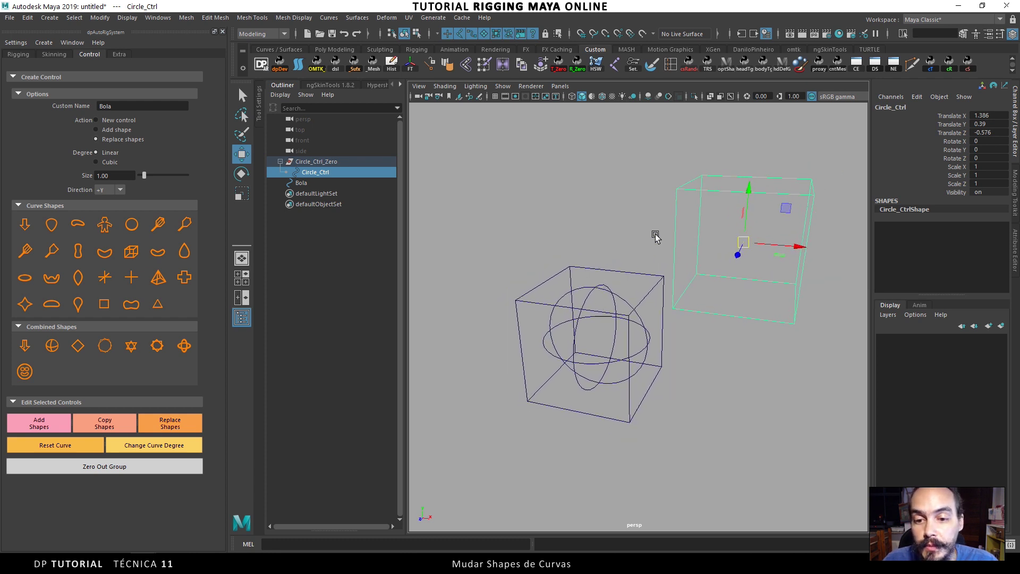
click(104, 226)
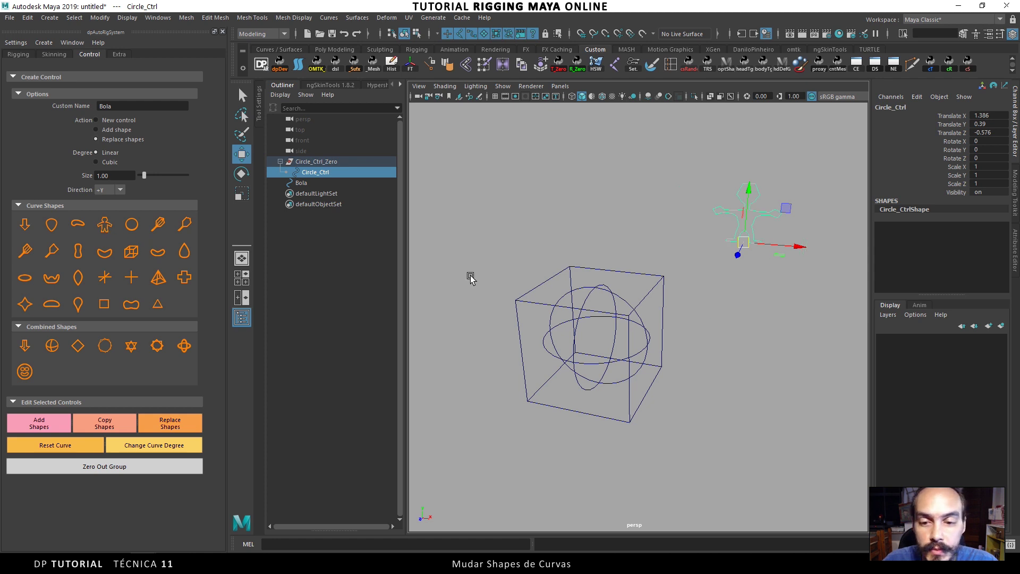
alt+drag(644, 290, 611, 267)
drag(715, 266, 514, 220)
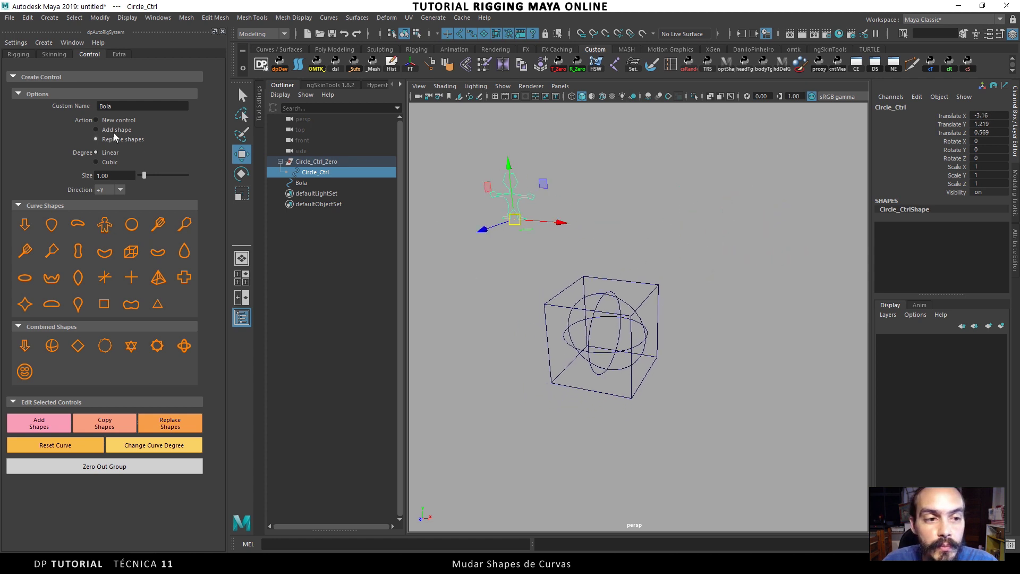
alt+middle_drag(529, 246, 543, 261)
Create a new linear pin-like control with crossed hexagonal heads and move it to about X 1.474, Y 2.148, Z -0.575
click(118, 120)
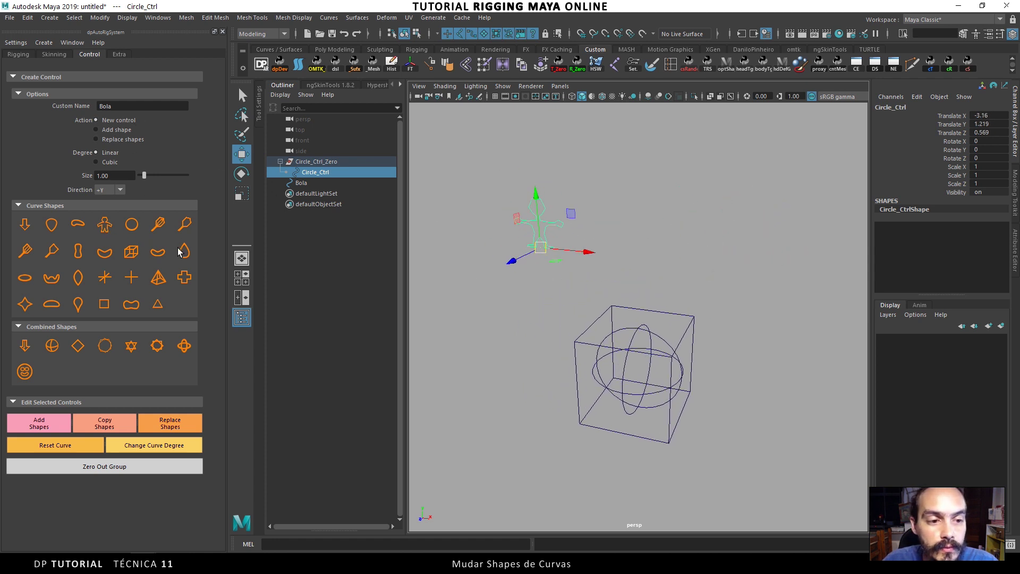
click(162, 224)
alt+drag(613, 326, 637, 323)
drag(647, 366, 712, 268)
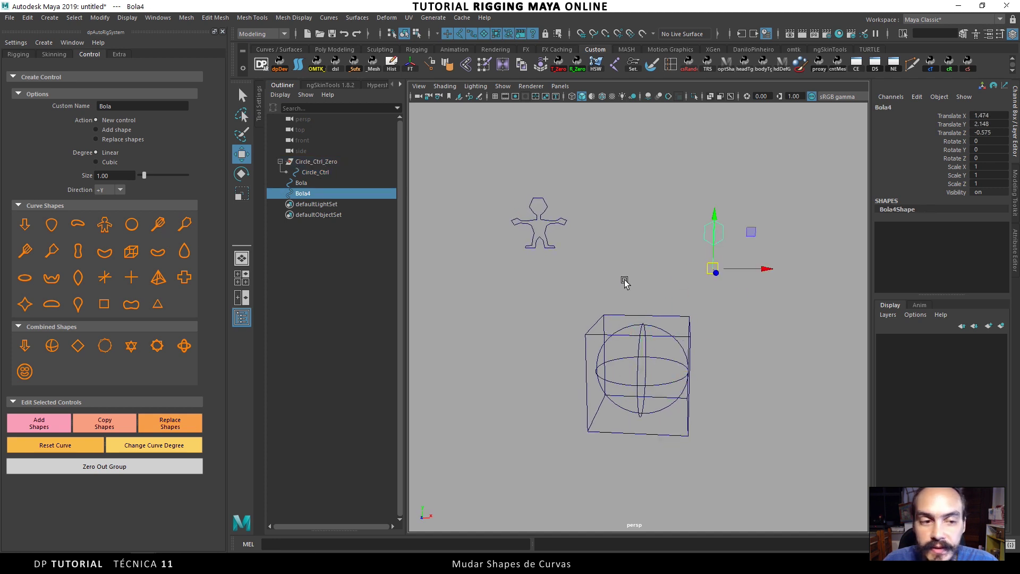
Create a new linear drop-shaped control, place it at about X -0.301, Y 3.177, Z -0.367, and deselect it
click(184, 251)
alt+drag(478, 287, 631, 269)
click(692, 289)
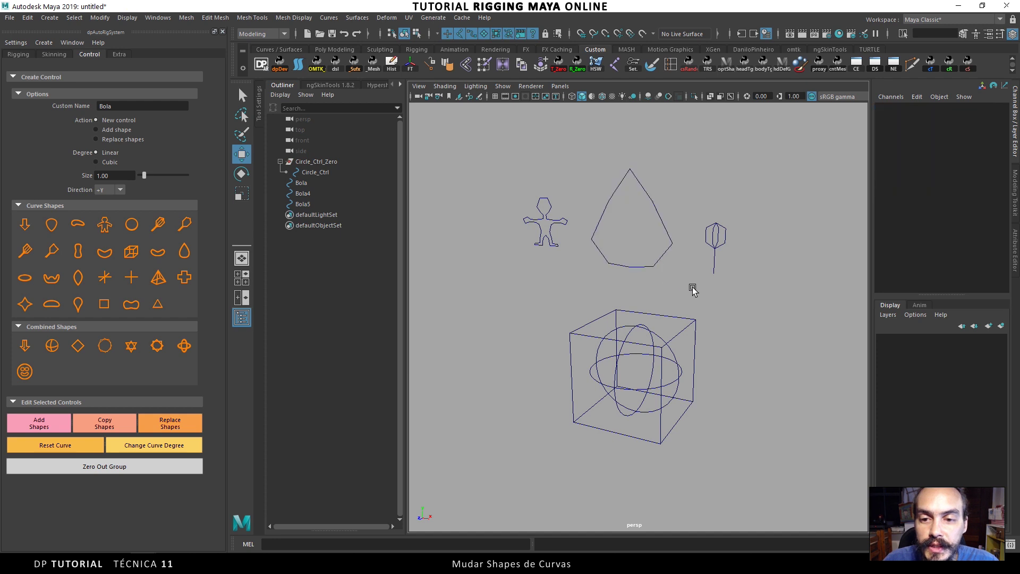
alt+drag(693, 289, 681, 287)
Try copying Circle_Ctrl's human-figure shape onto the drop-shaped control Bola5 with Copy Shapes, and undo the copy
click(537, 225)
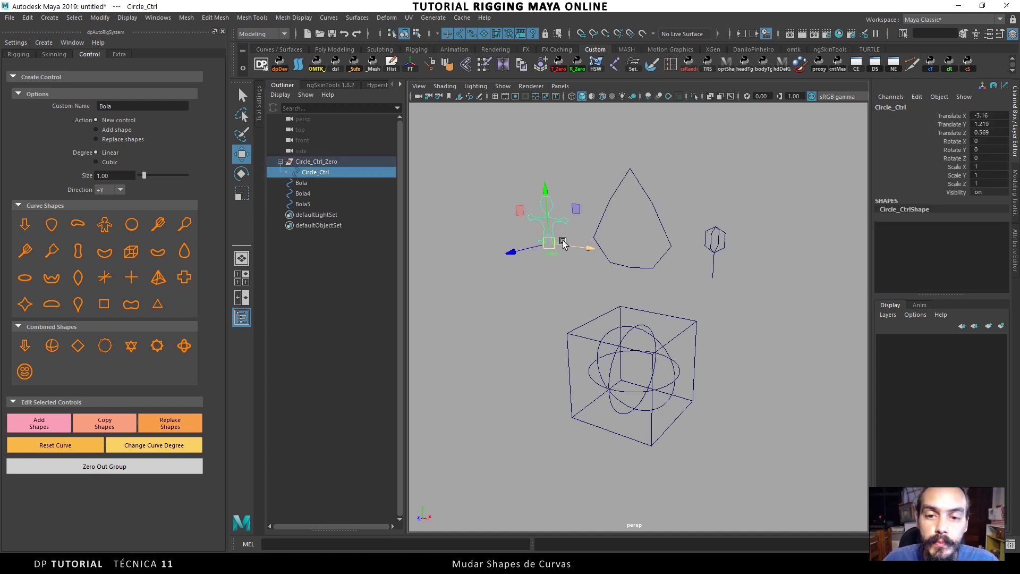
alt+drag(537, 226, 660, 245)
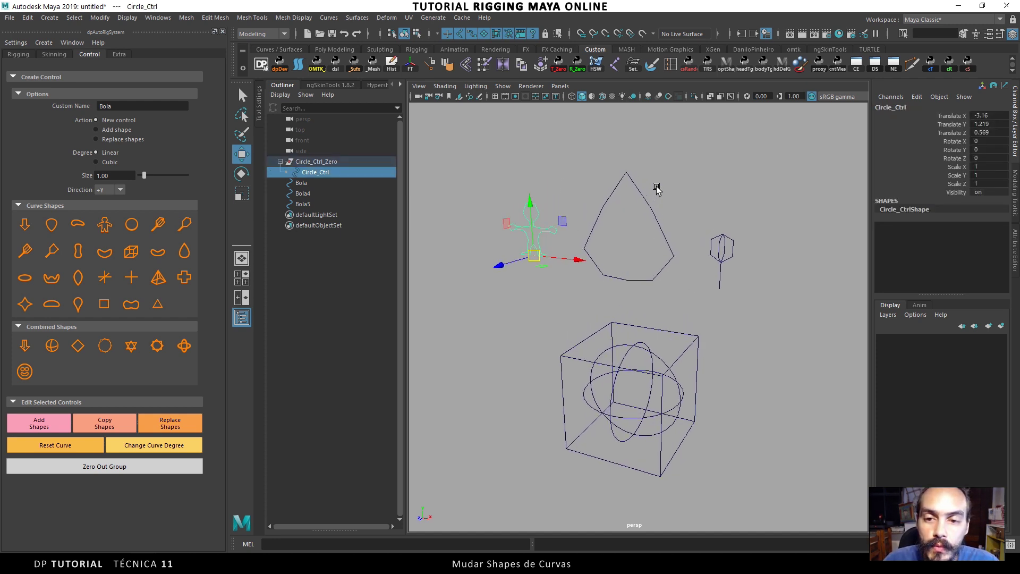
shift+click(650, 212)
click(105, 423)
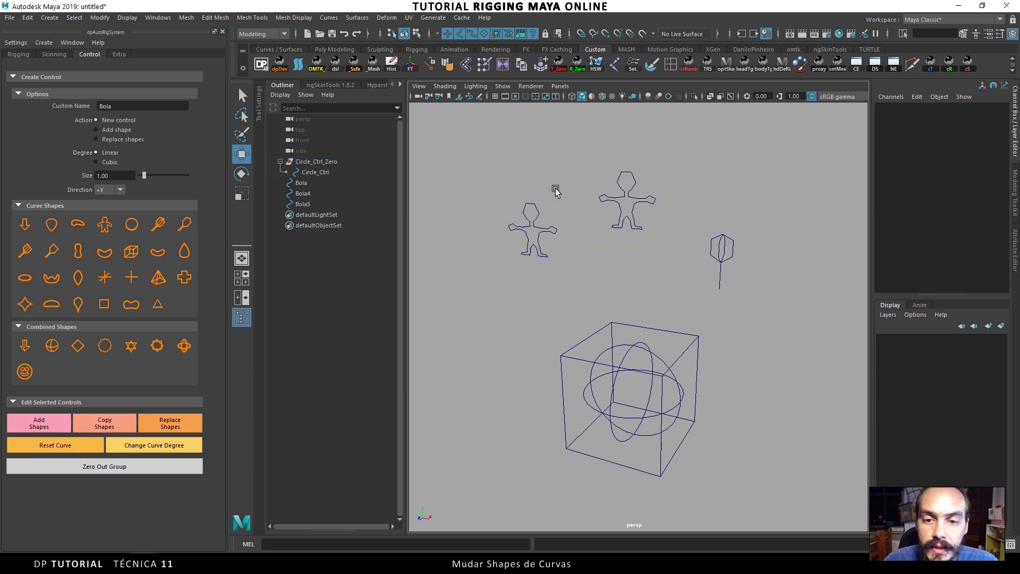
drag(555, 192, 571, 241)
click(676, 184)
drag(665, 187, 601, 229)
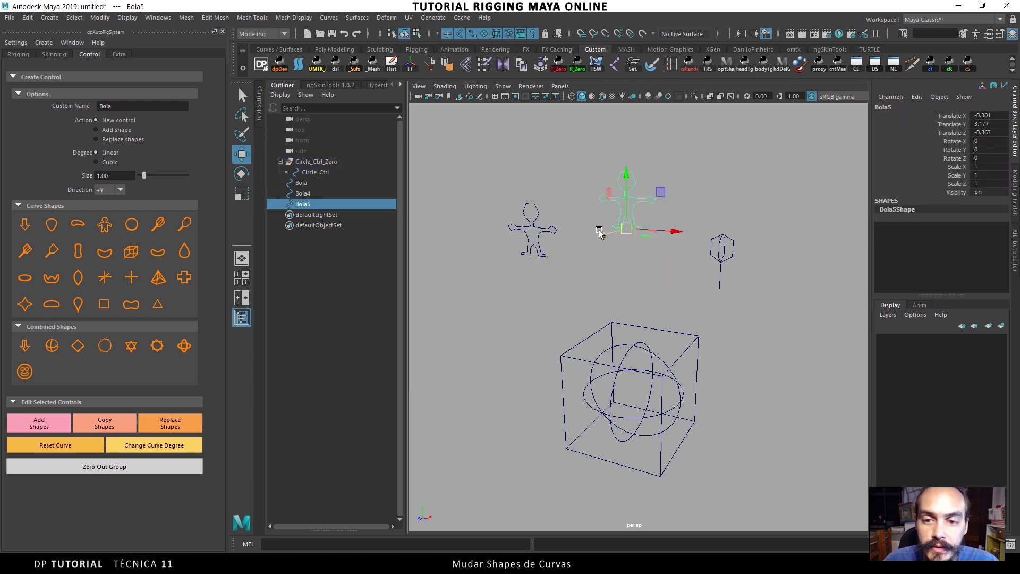
click(55, 445)
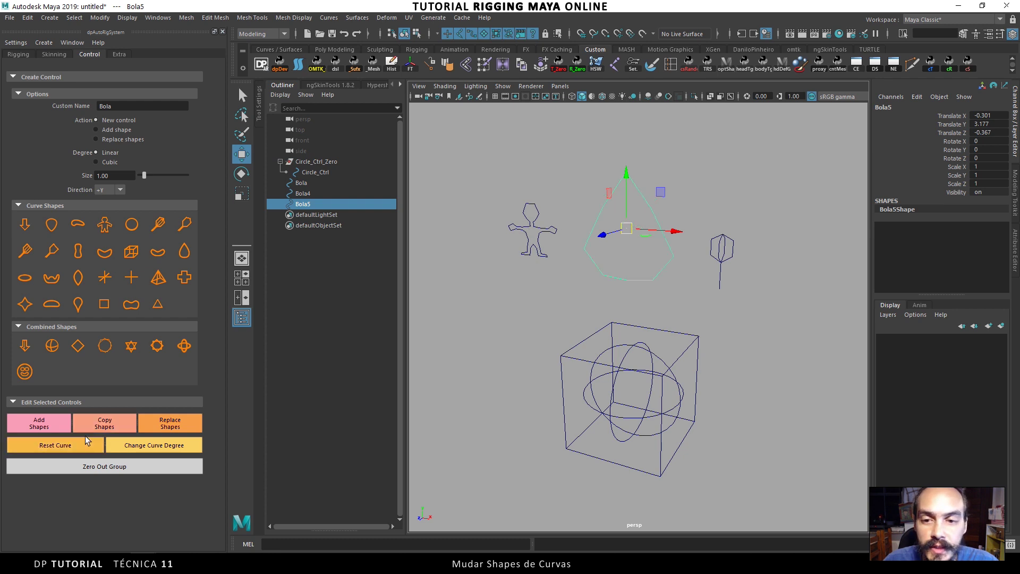
Try adding Circle_Ctrl's human-figure shape to the drop-shaped control Bola5 with Add Shapes, and undo the addition
drag(555, 173, 537, 257)
shift+click(641, 183)
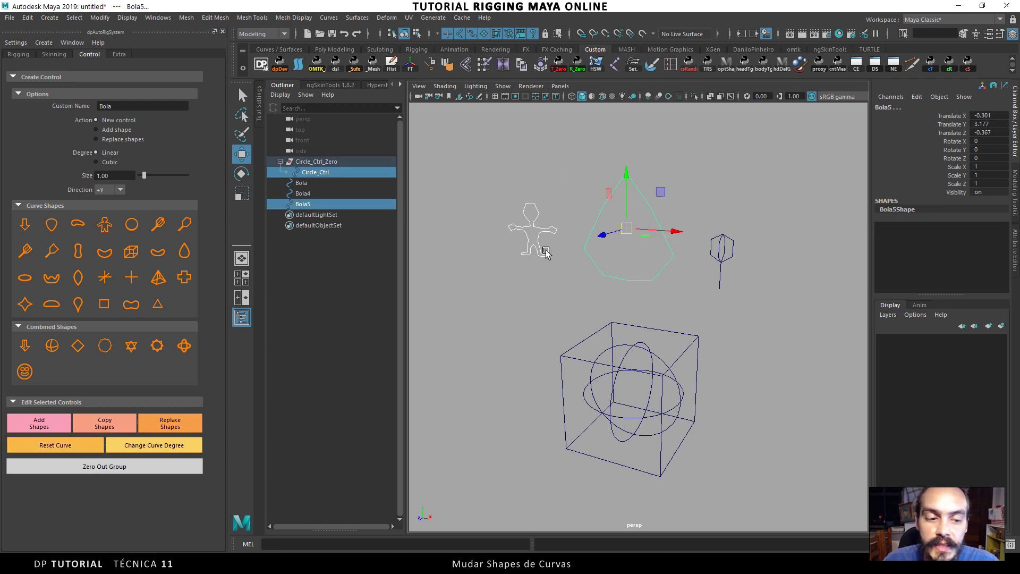
click(43, 428)
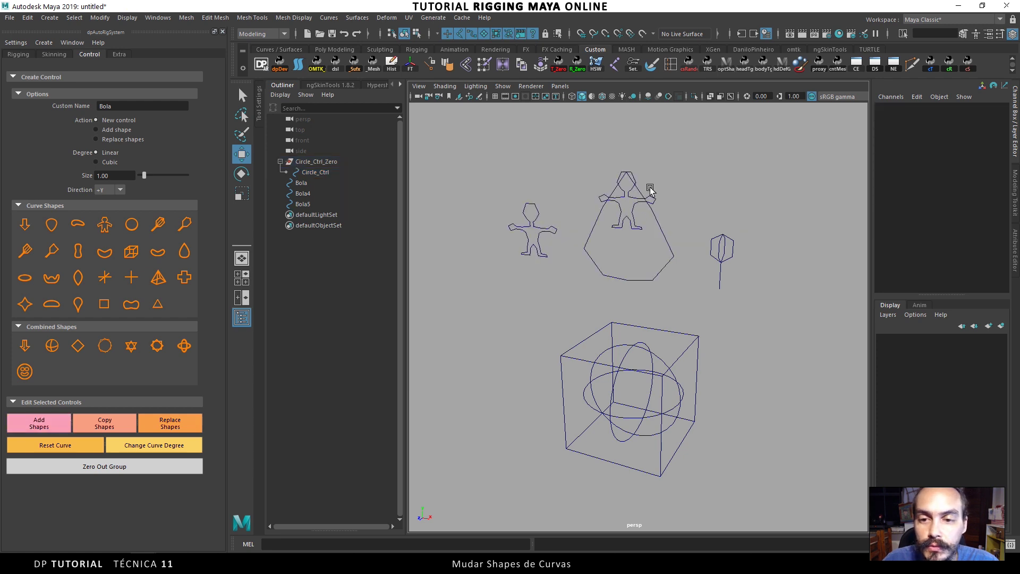
click(605, 242)
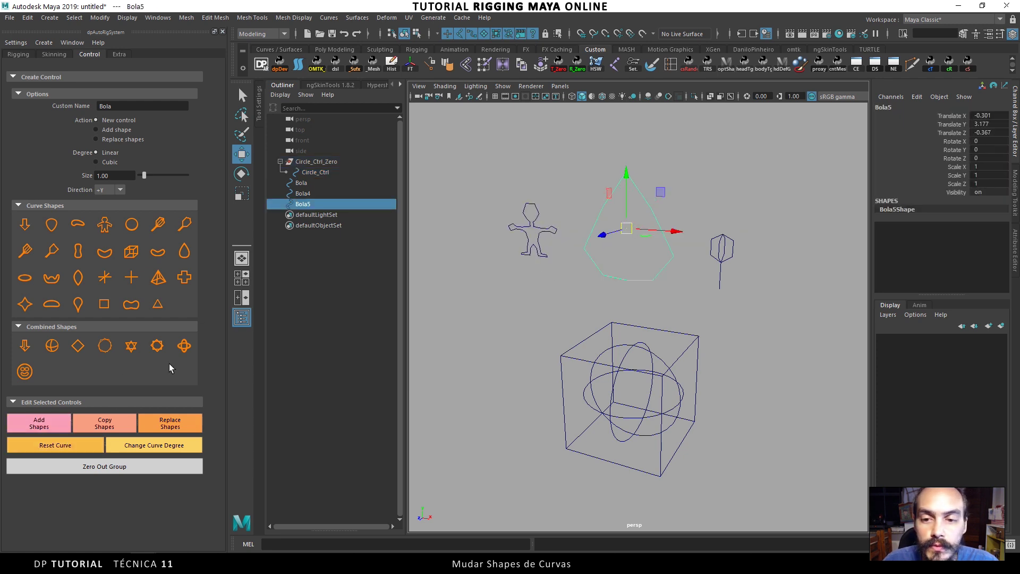
Replace Bola5's drop shape with Circle_Ctrl's human figure using Replace Shapes
click(534, 205)
shift+click(594, 227)
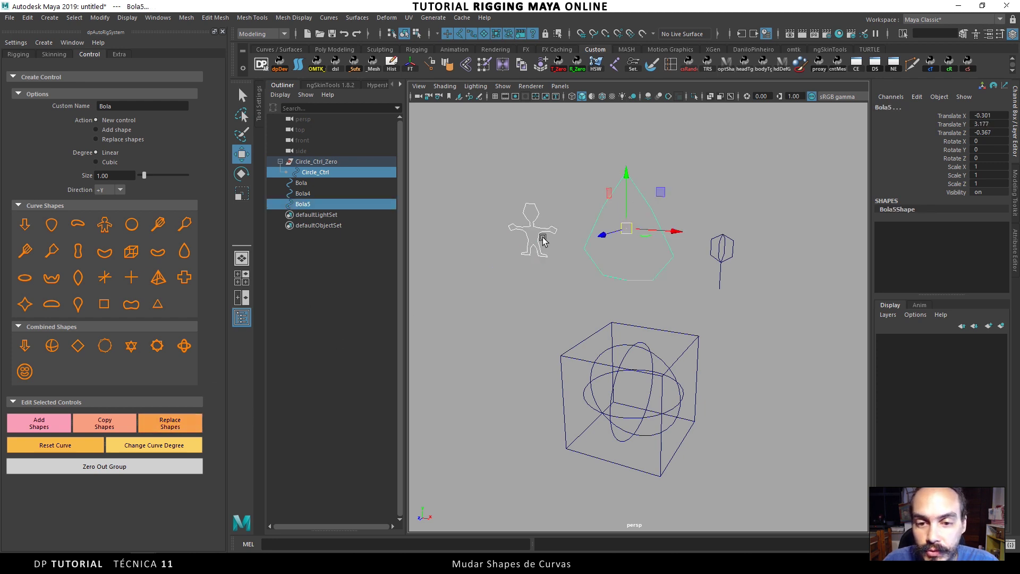
click(179, 425)
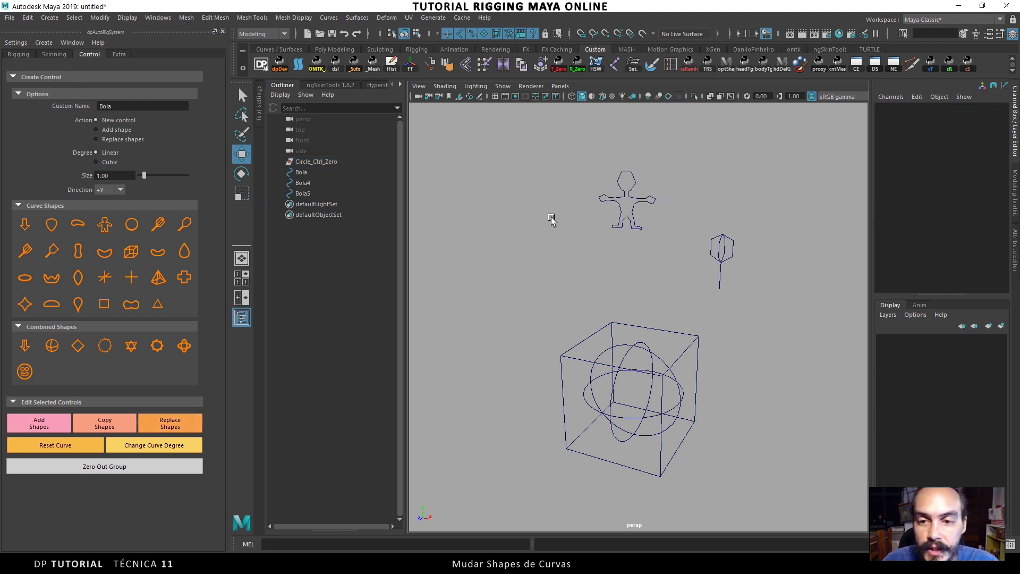